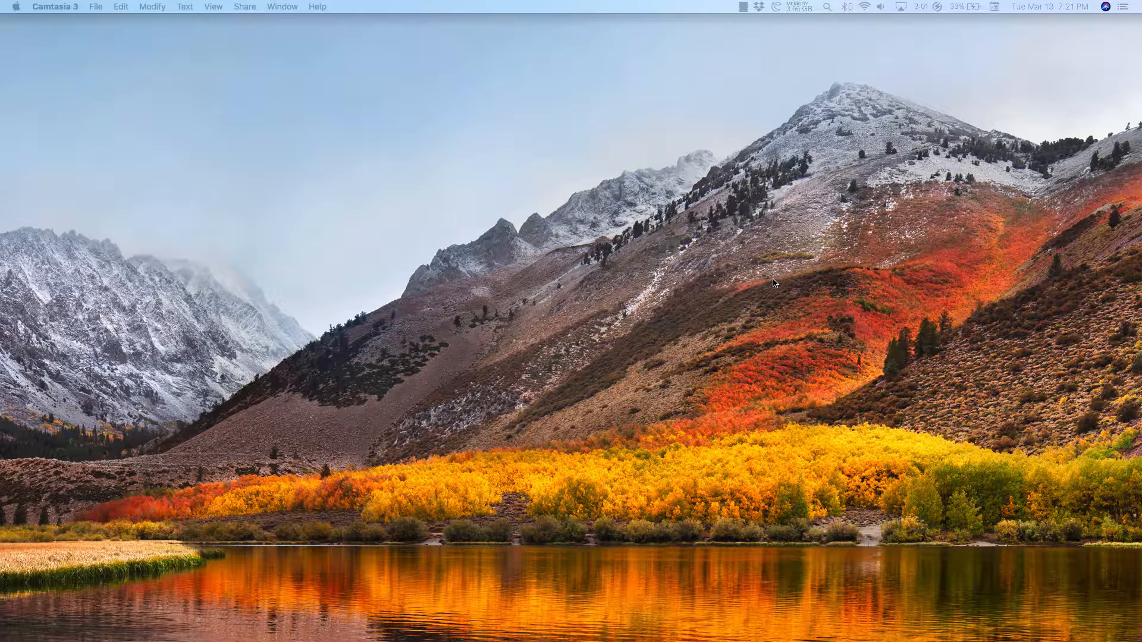
Open Ableton Live and switch the set from Session View to Arrangement View.
{"action": "mouse_move", "coordinate": [838, 639]}
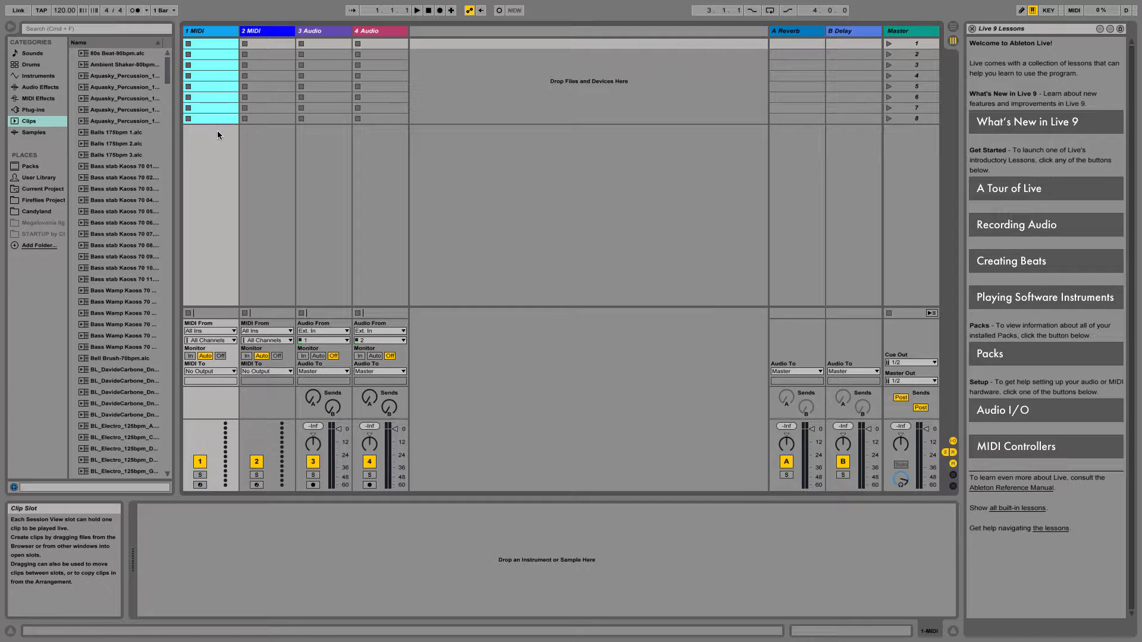
{"action": "left_click_drag", "start_coordinate": [218, 133], "coordinate": [259, 50]}
{"action": "left_click", "coordinate": [364, 137]}
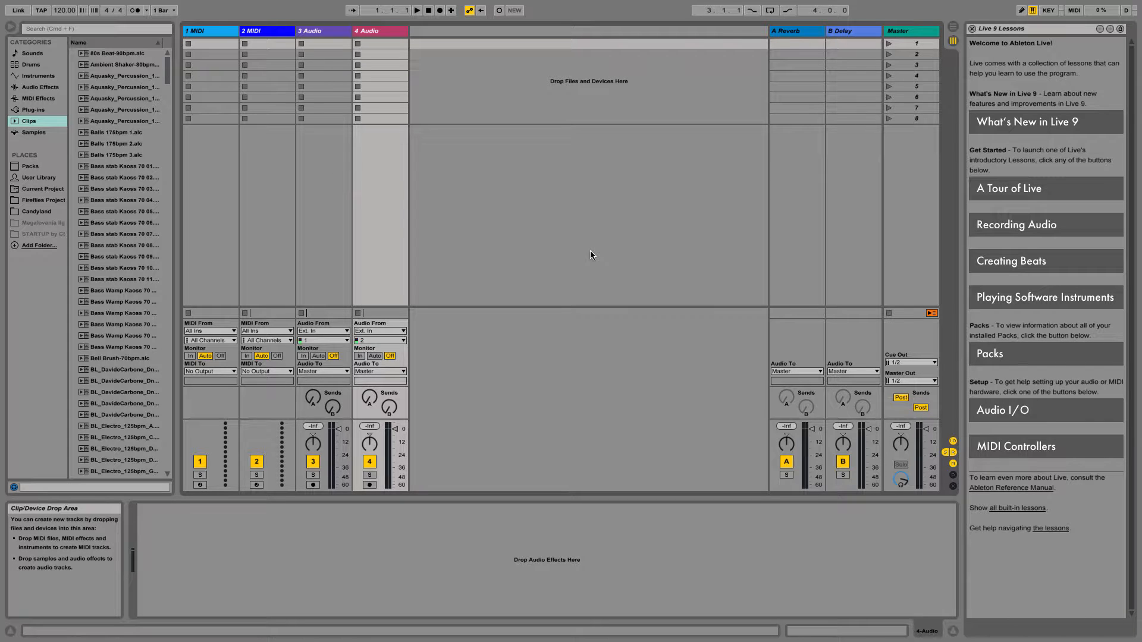
{"action": "key", "text": "Tab"}
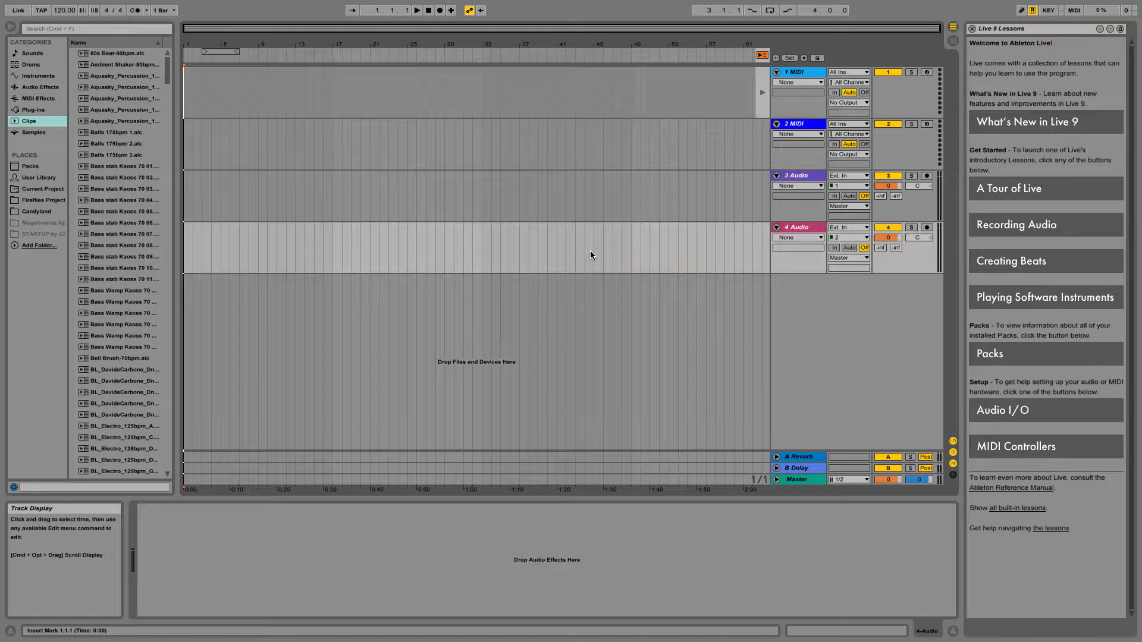
{"action": "left_click", "coordinate": [953, 41]}
{"action": "left_click", "coordinate": [951, 26]}
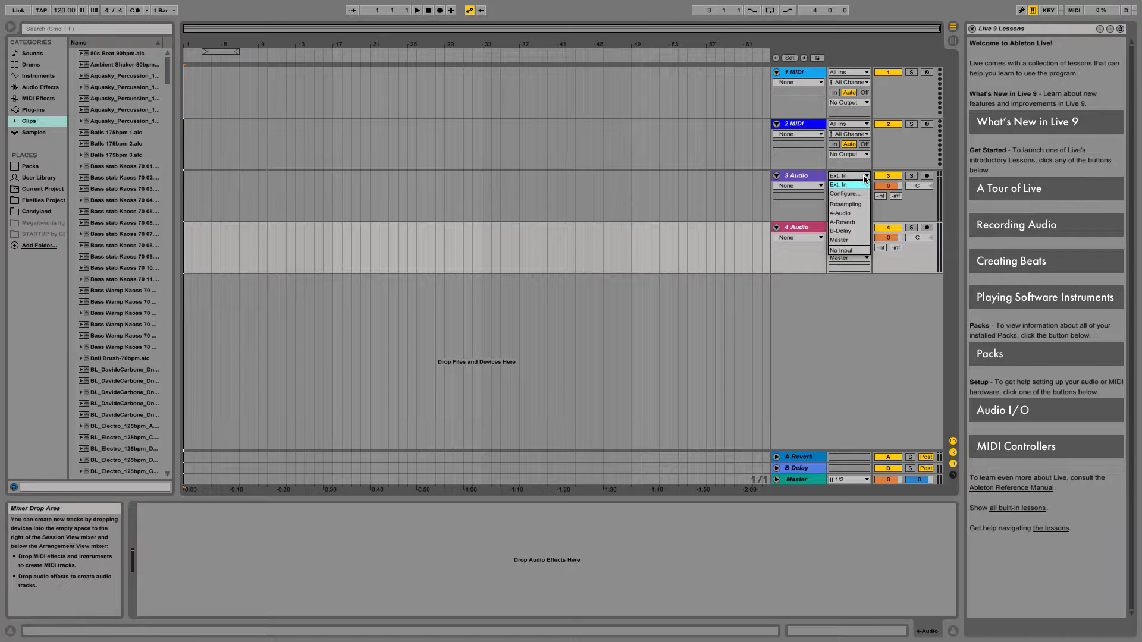
Set the 3 Audio track's external input channel to 1/2 and its monitoring to Auto.
{"action": "left_click", "coordinate": [858, 186]}
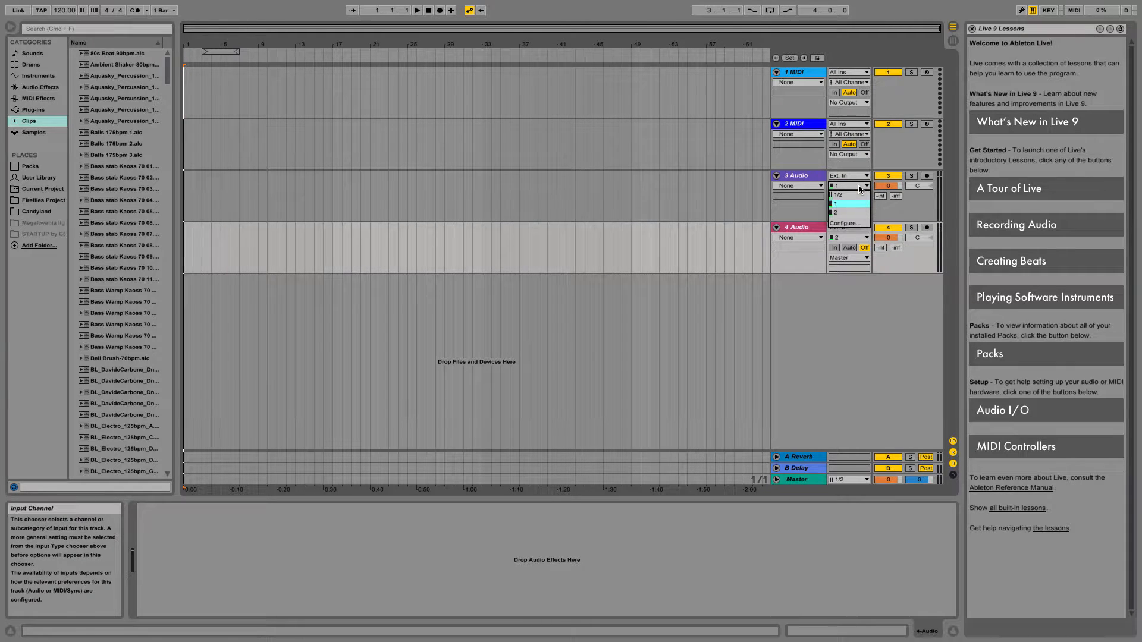
{"action": "left_click", "coordinate": [857, 193]}
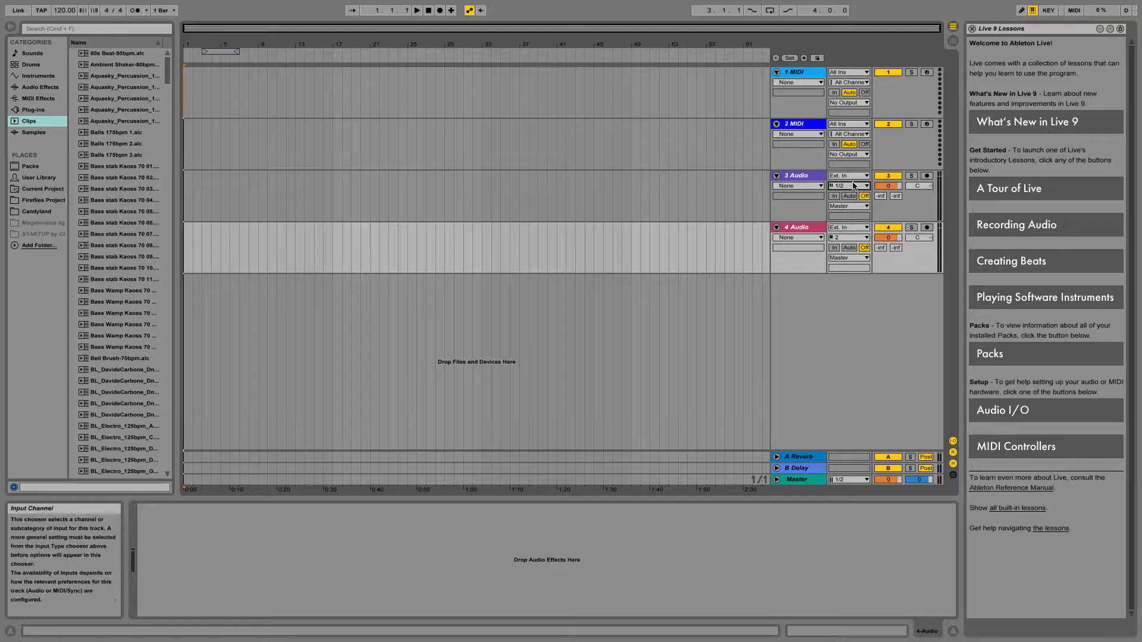
{"action": "left_click", "coordinate": [850, 186]}
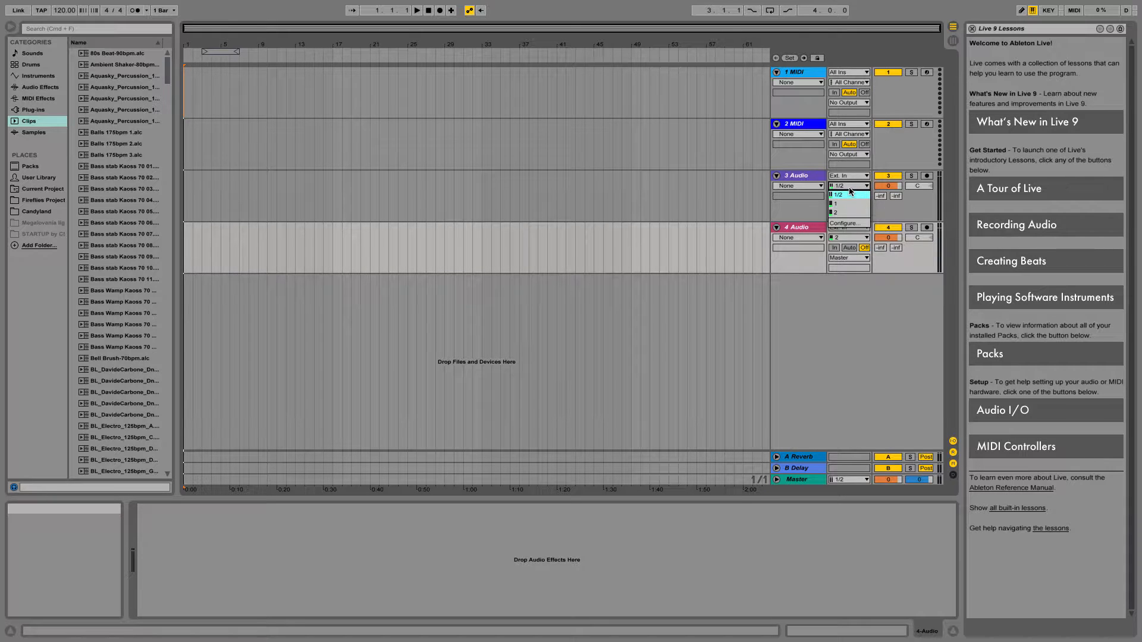
{"action": "left_click", "coordinate": [851, 186]}
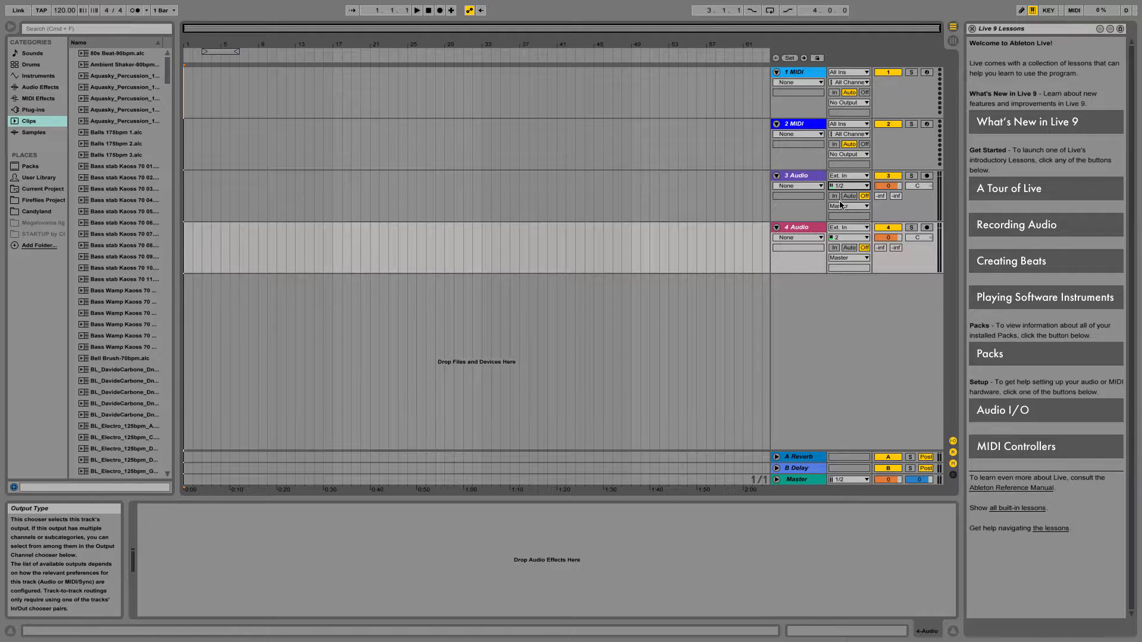
{"action": "left_click", "coordinate": [836, 196]}
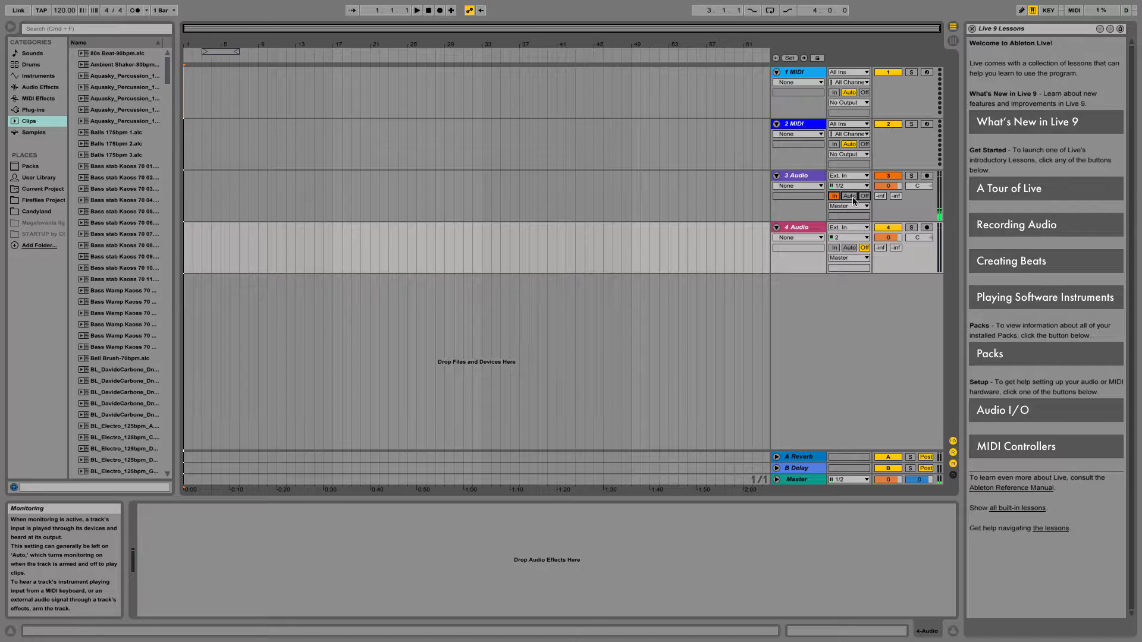
{"action": "left_click", "coordinate": [851, 197]}
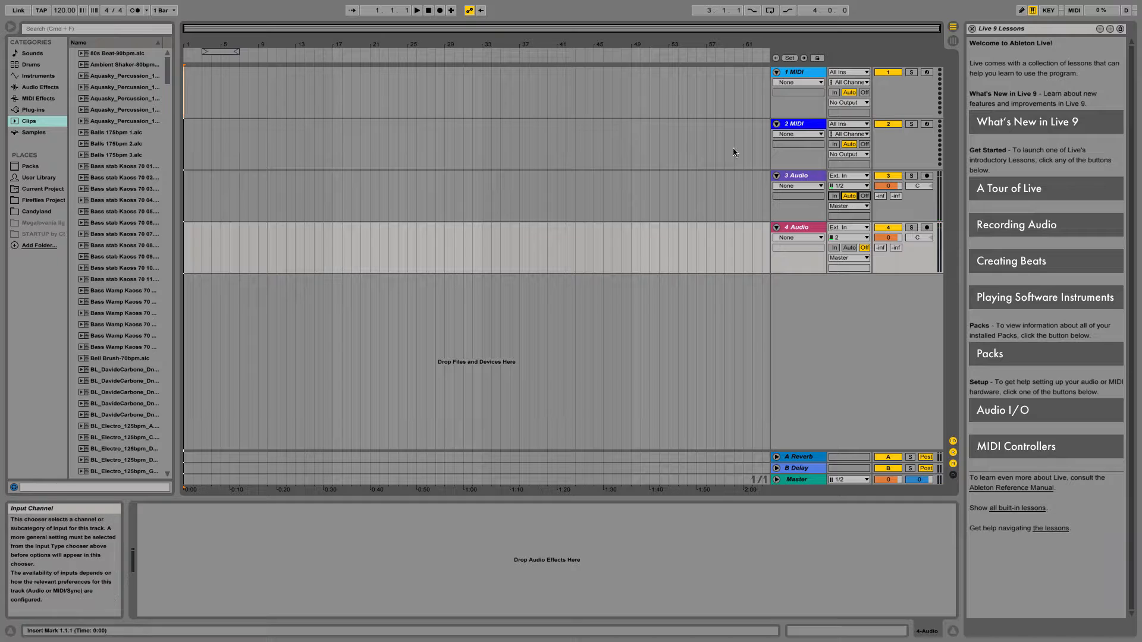
Arm the 3 Audio track and record a clip about two bars long from the start of the arrangement.
{"action": "left_click", "coordinate": [185, 191]}
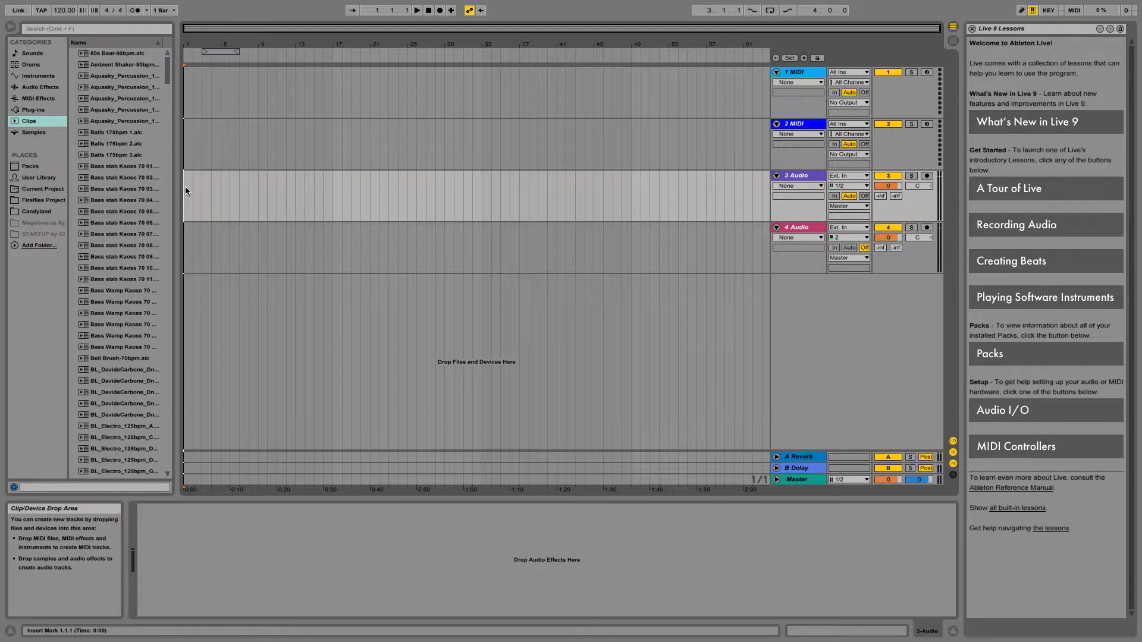
{"action": "left_click", "coordinate": [927, 176]}
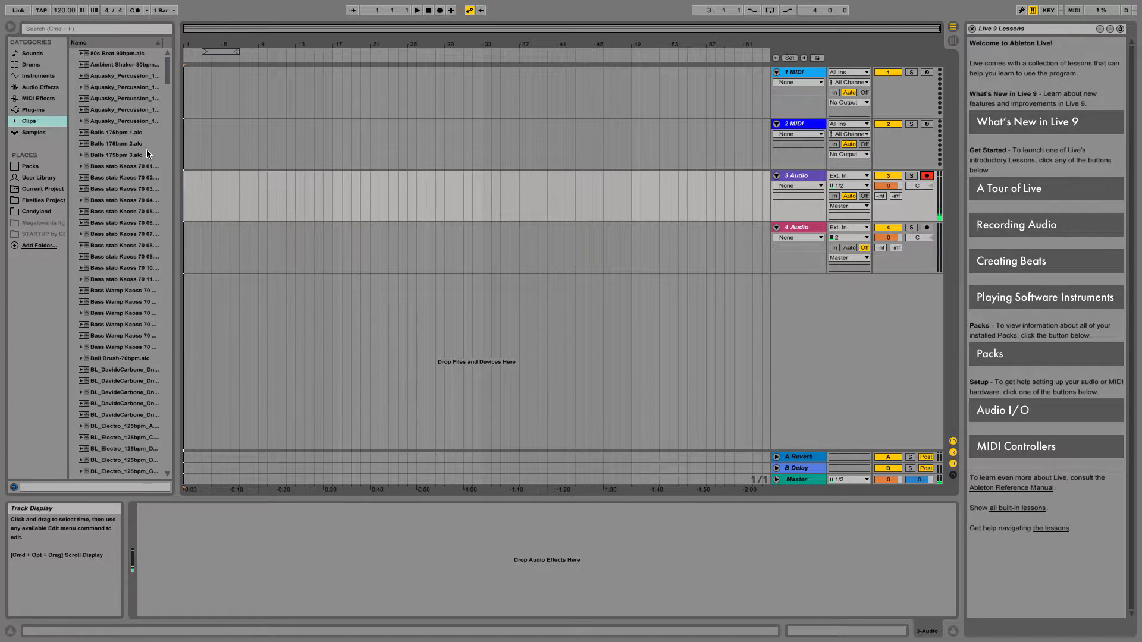
{"action": "left_click", "coordinate": [438, 11]}
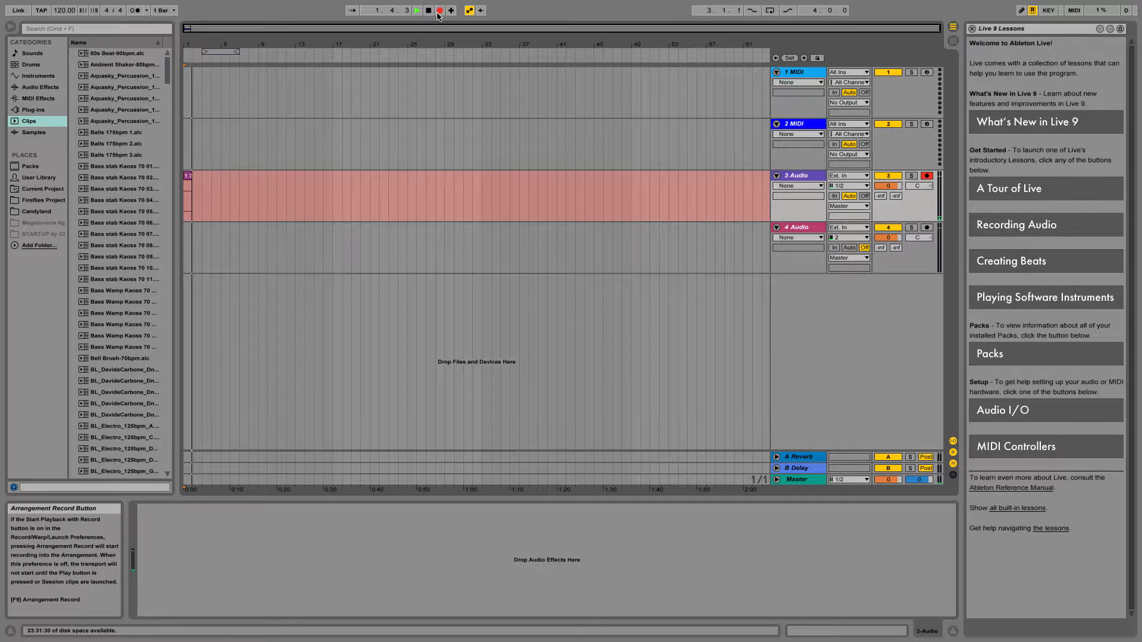
{"action": "left_click", "coordinate": [429, 11]}
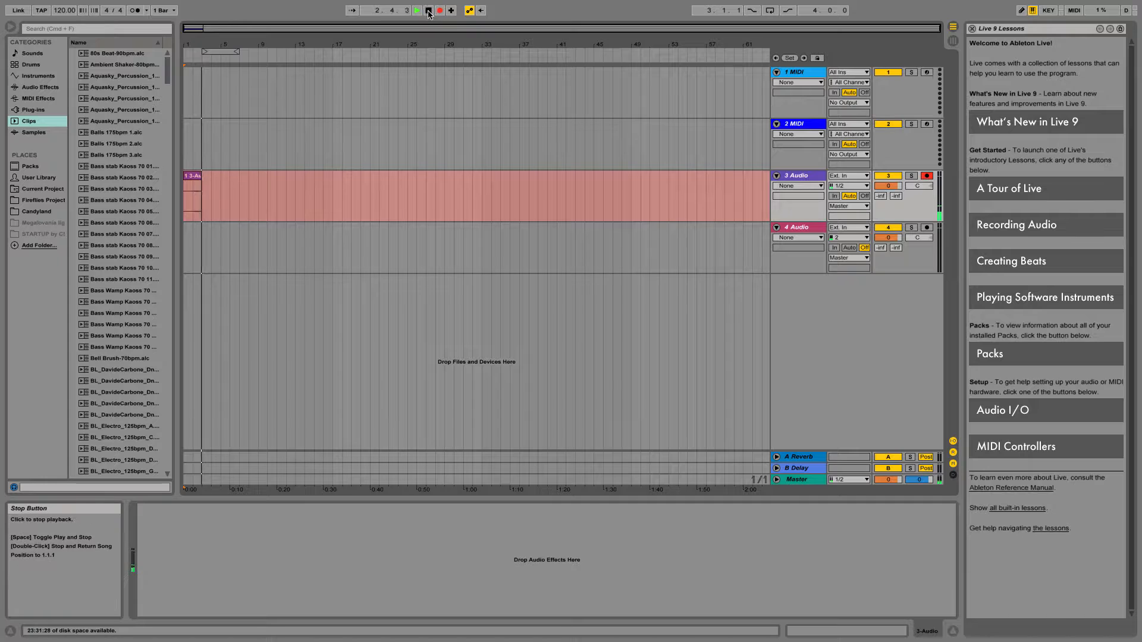
Add the Utility audio effect to the 3 Audio track holding the recorded clip.
{"action": "left_click", "coordinate": [192, 175]}
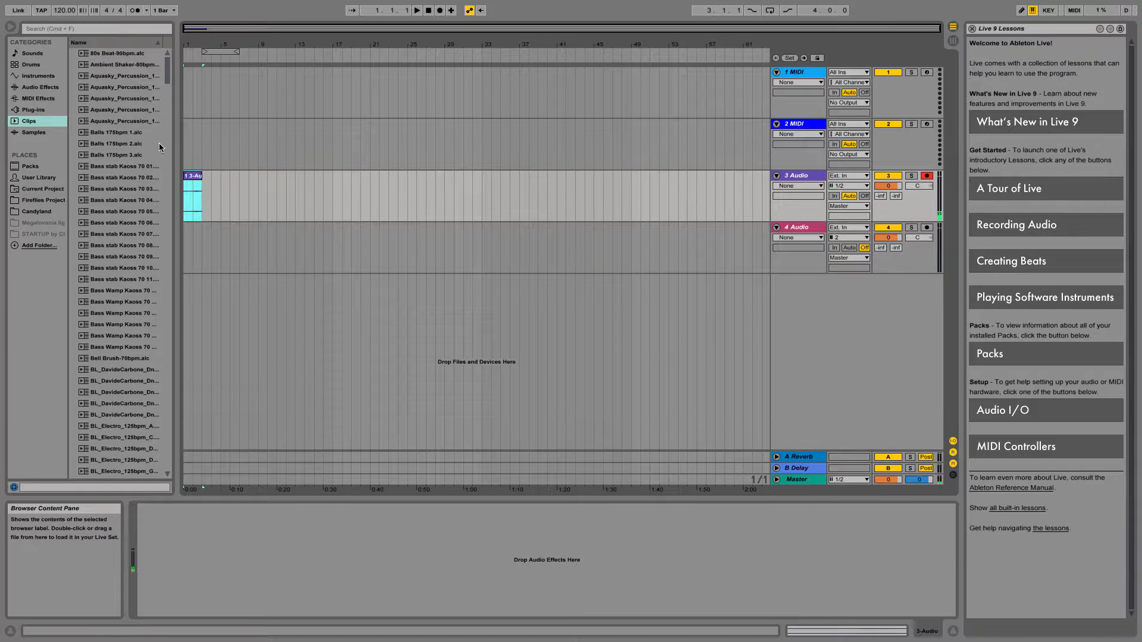
{"action": "left_click", "coordinate": [31, 88]}
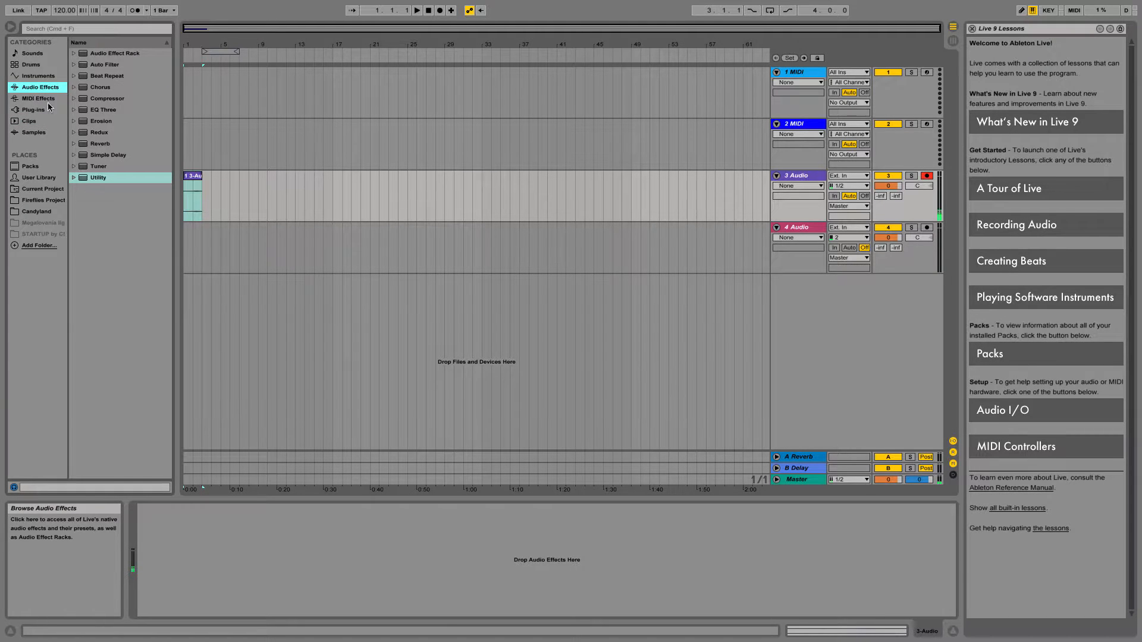
{"action": "left_click", "coordinate": [85, 178]}
{"action": "double_click", "coordinate": [85, 178]}
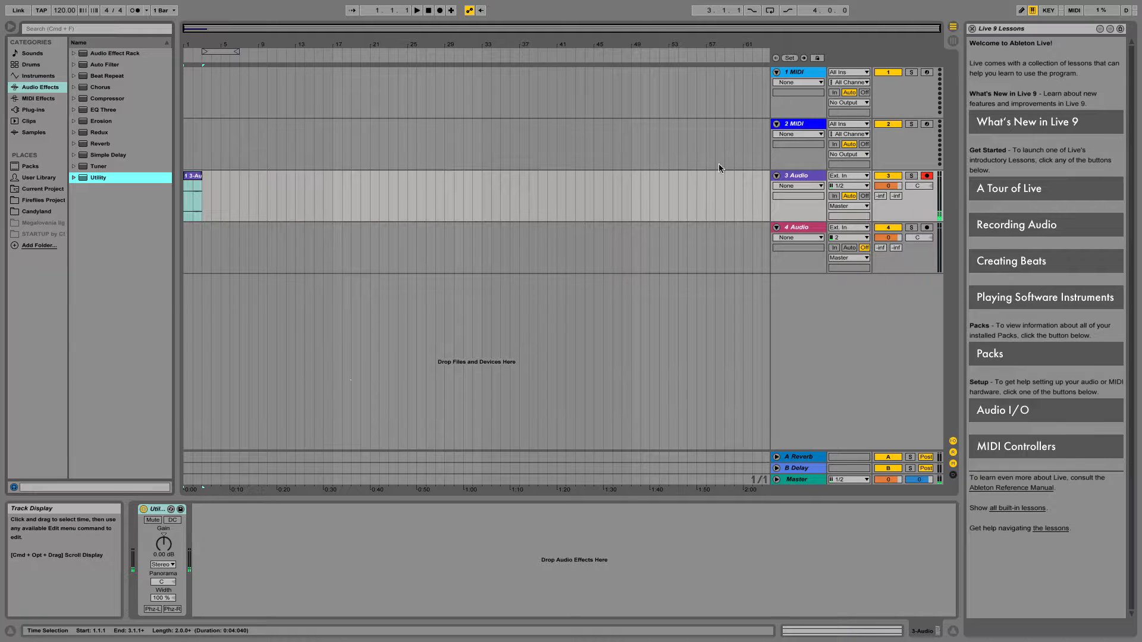
Raise the Utility gain to 25.6 dB and play back the recorded clip from the start.
{"action": "left_click", "coordinate": [163, 544]}
{"action": "left_click_drag", "start_coordinate": [163, 544], "coordinate": [184, 529]}
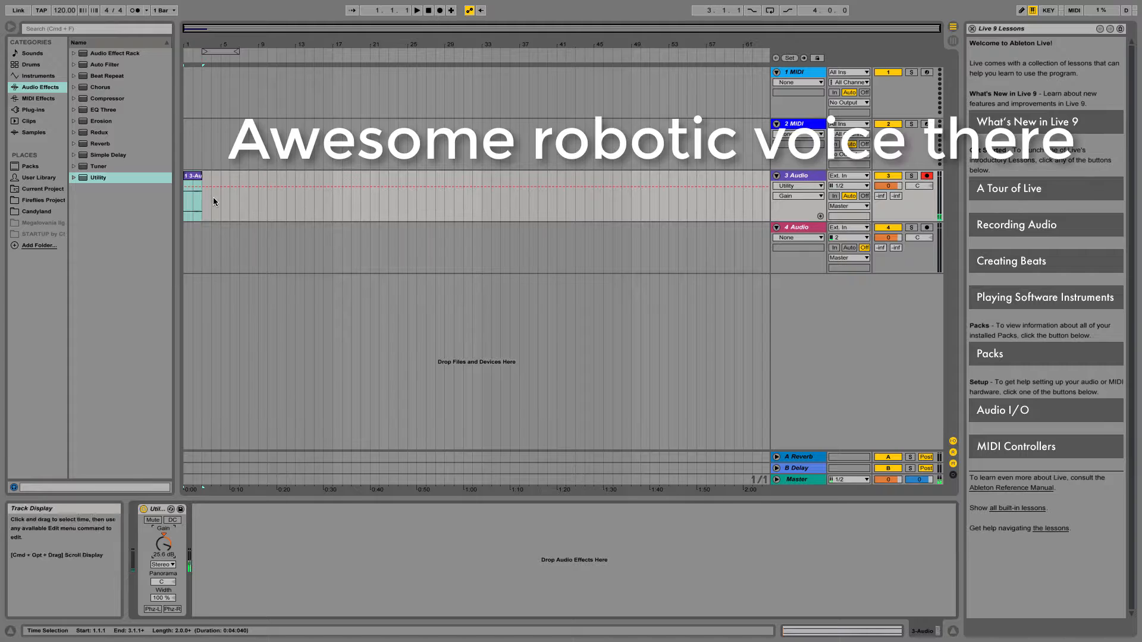
{"action": "left_click", "coordinate": [185, 56]}
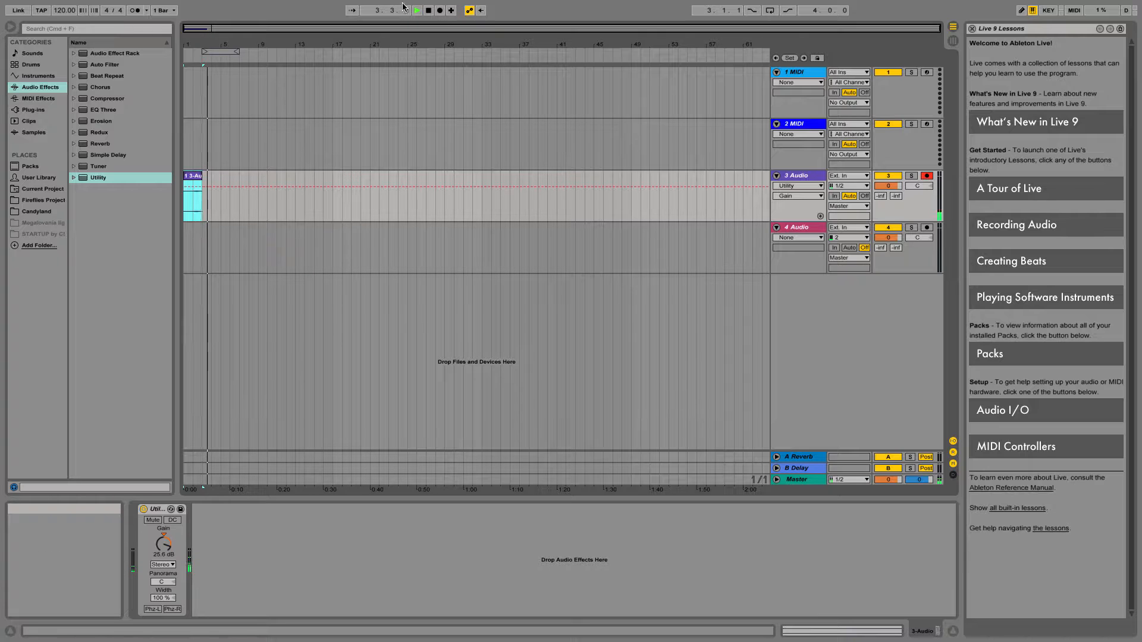
{"action": "key", "text": "space"}
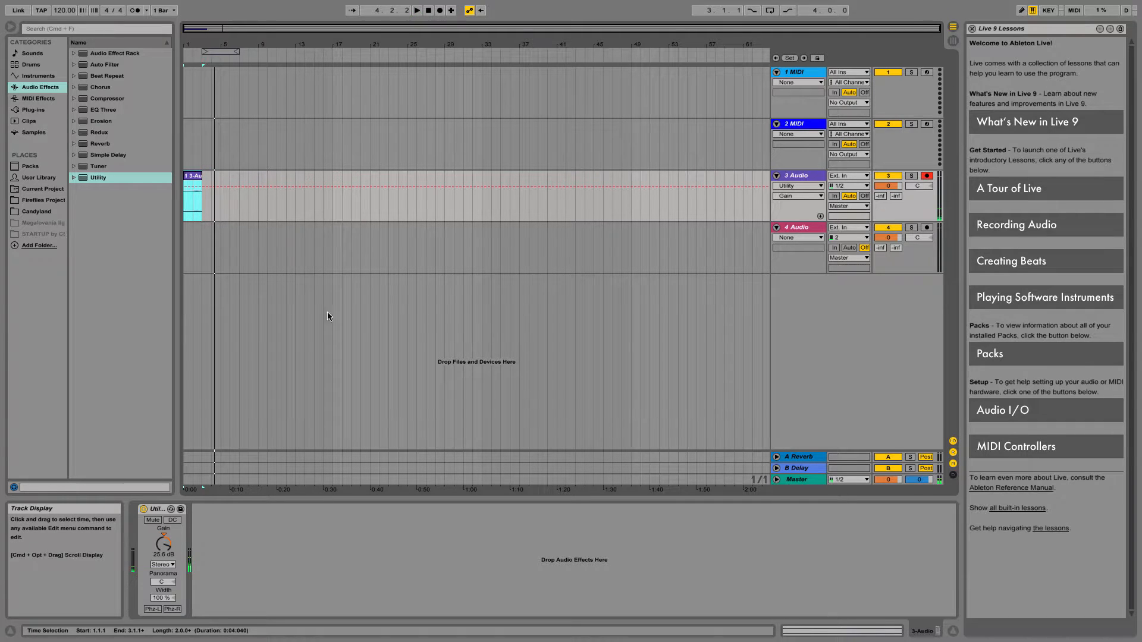
Reset the Utility gain on the 3 Audio track, and lower it to -35.0 dB.
{"action": "left_click", "coordinate": [162, 541]}
{"action": "key", "text": "Delete"}
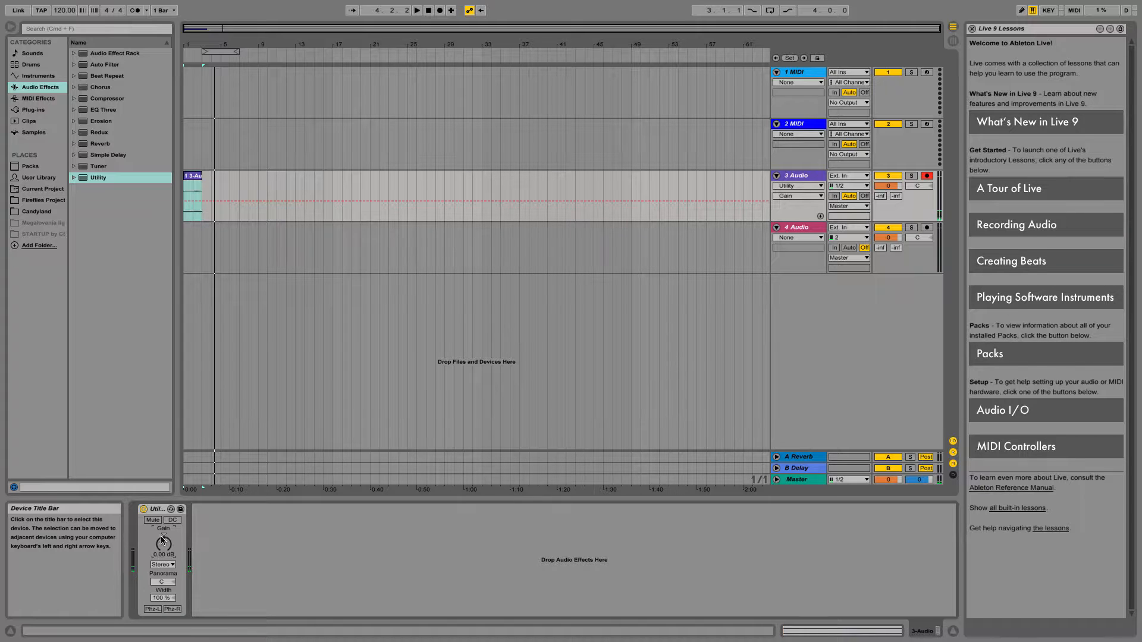
{"action": "left_click_drag", "start_coordinate": [161, 540], "coordinate": [162, 542]}
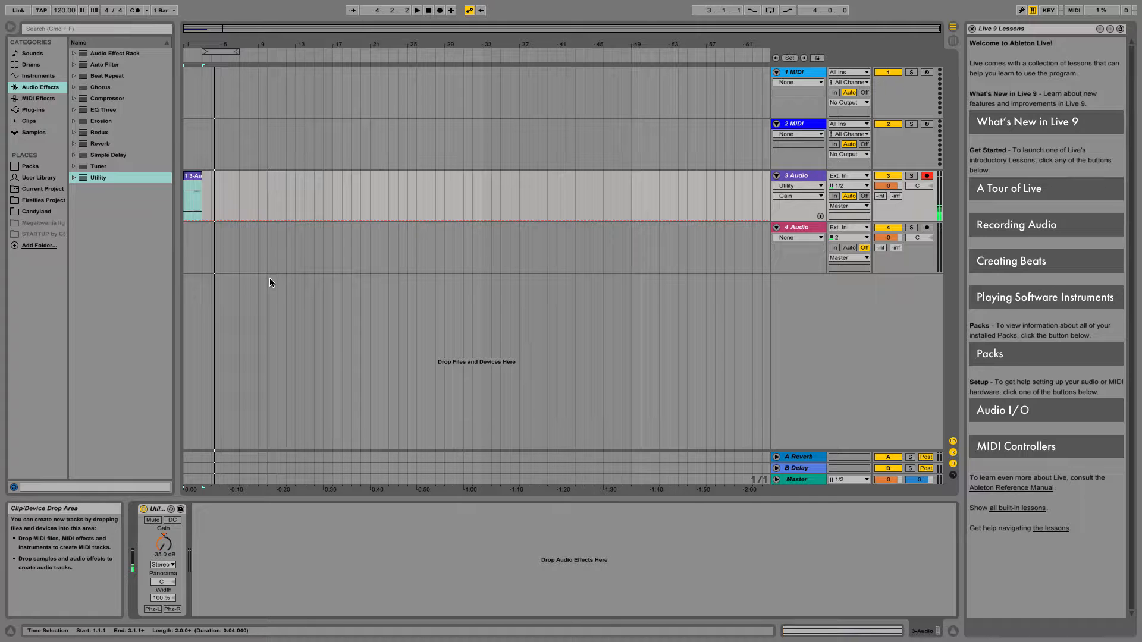
Select the 4 Audio track and audition library samples such as A-Snare Leedy 1 A.aif, an Ambient Encounters sample and ABUNDANCE C3.aif.
{"action": "left_click", "coordinate": [267, 256]}
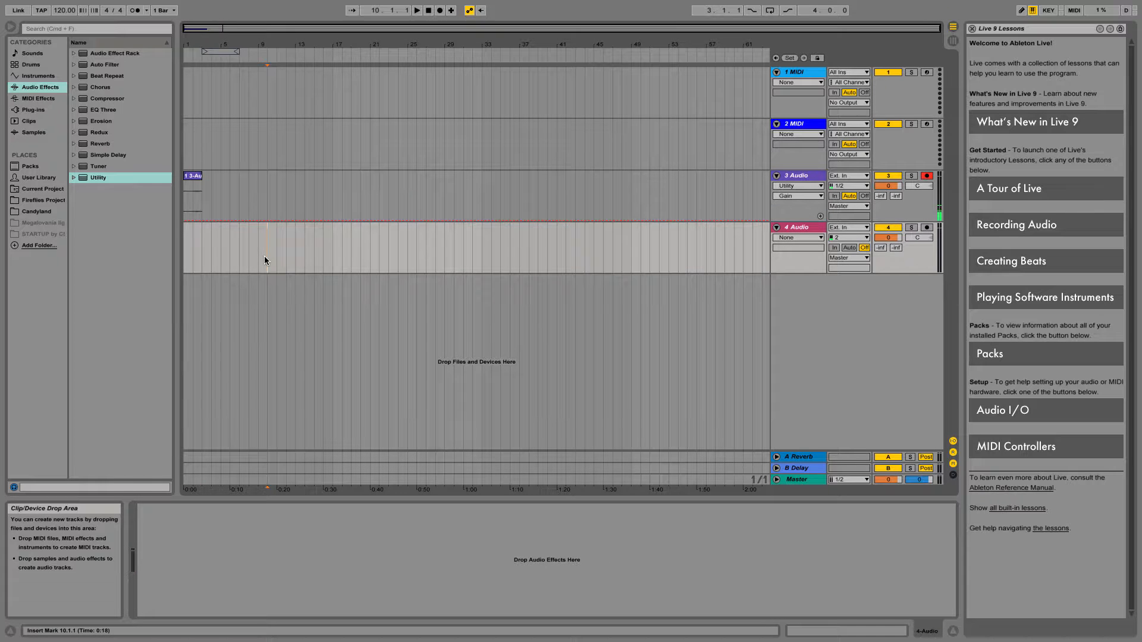
{"action": "left_click", "coordinate": [34, 132]}
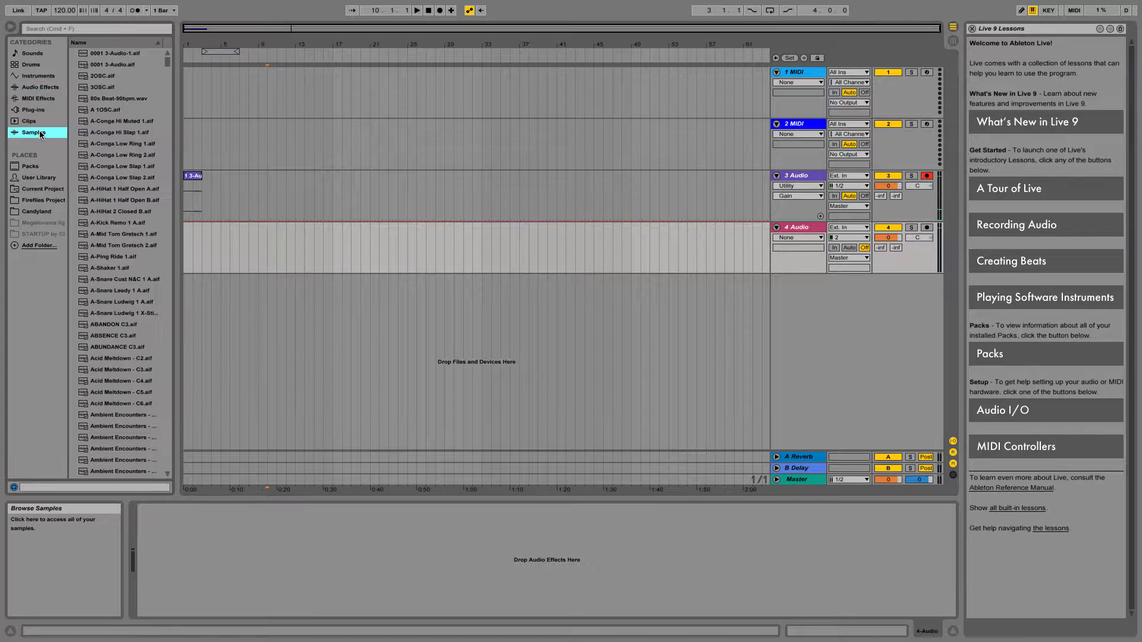
{"action": "left_click", "coordinate": [137, 309]}
{"action": "key", "text": "Up"}
{"action": "key", "text": "Up"}
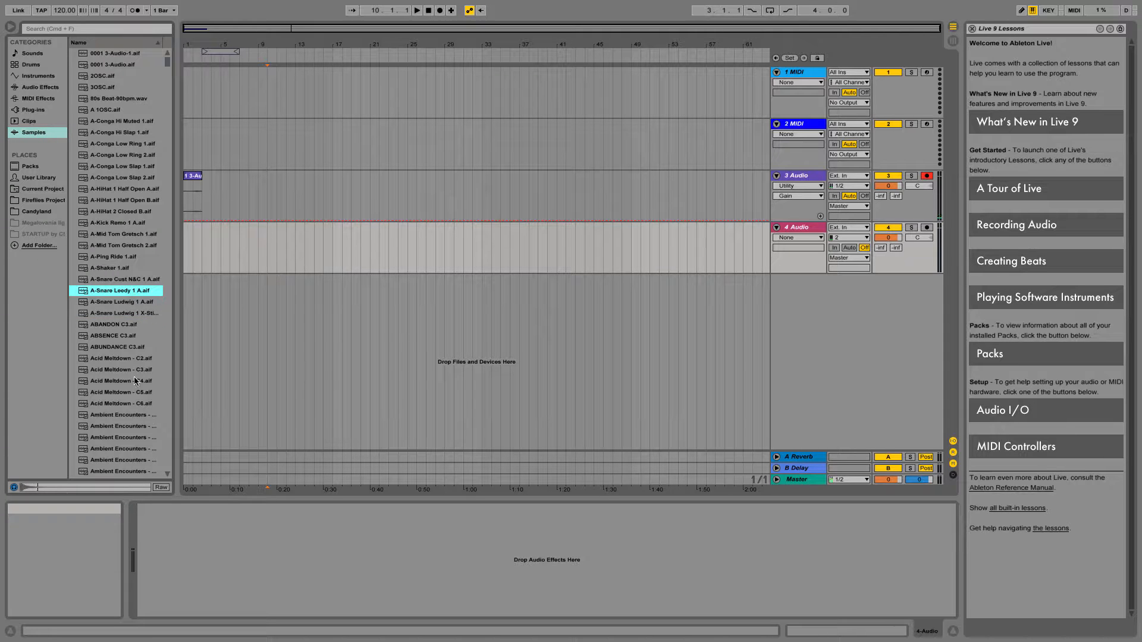
{"action": "left_click", "coordinate": [136, 437]}
{"action": "left_click", "coordinate": [109, 290]}
{"action": "left_click", "coordinate": [141, 460]}
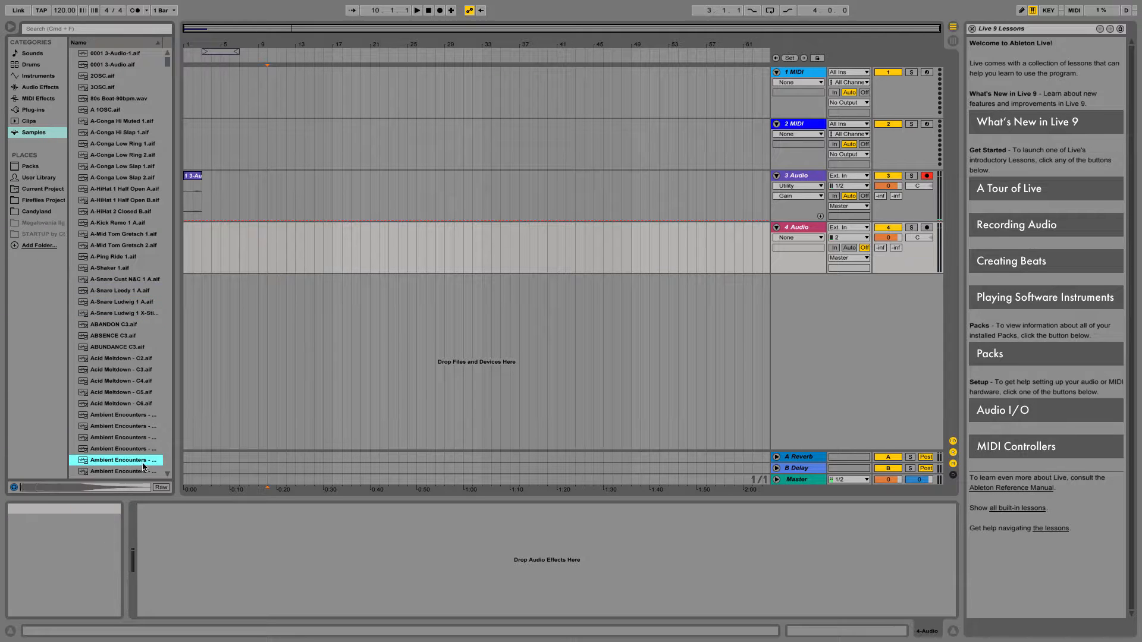
{"action": "left_click", "coordinate": [130, 349]}
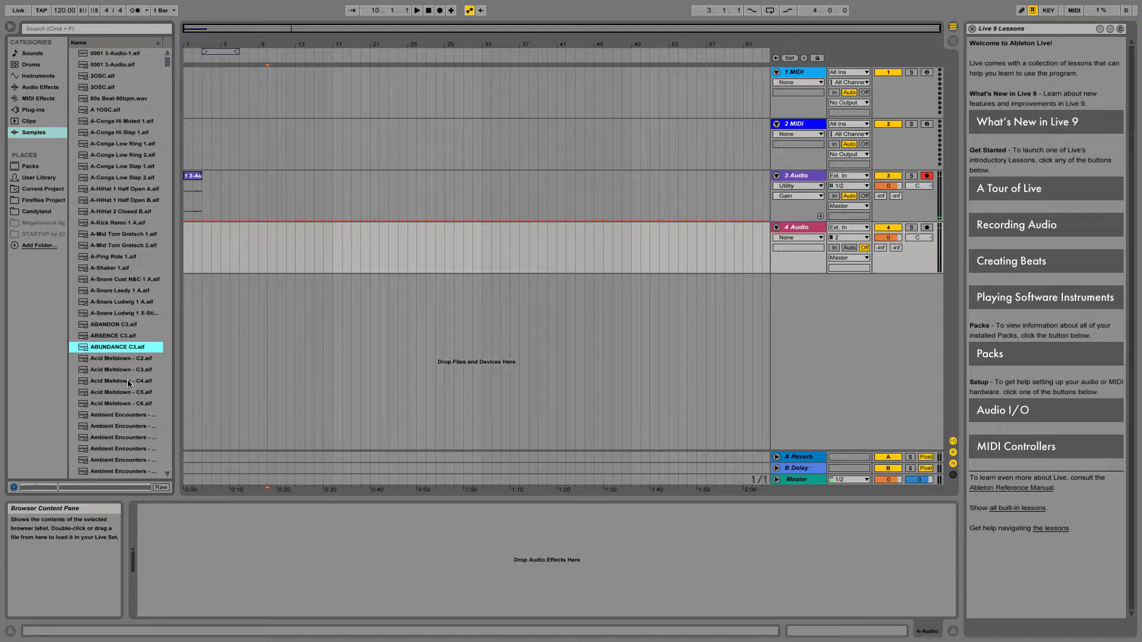
Browse the clip library and preview the Bass stab Kaoss 70 11 and last Bass Wamp Kaoss 70 clips.
{"action": "left_click", "coordinate": [42, 119]}
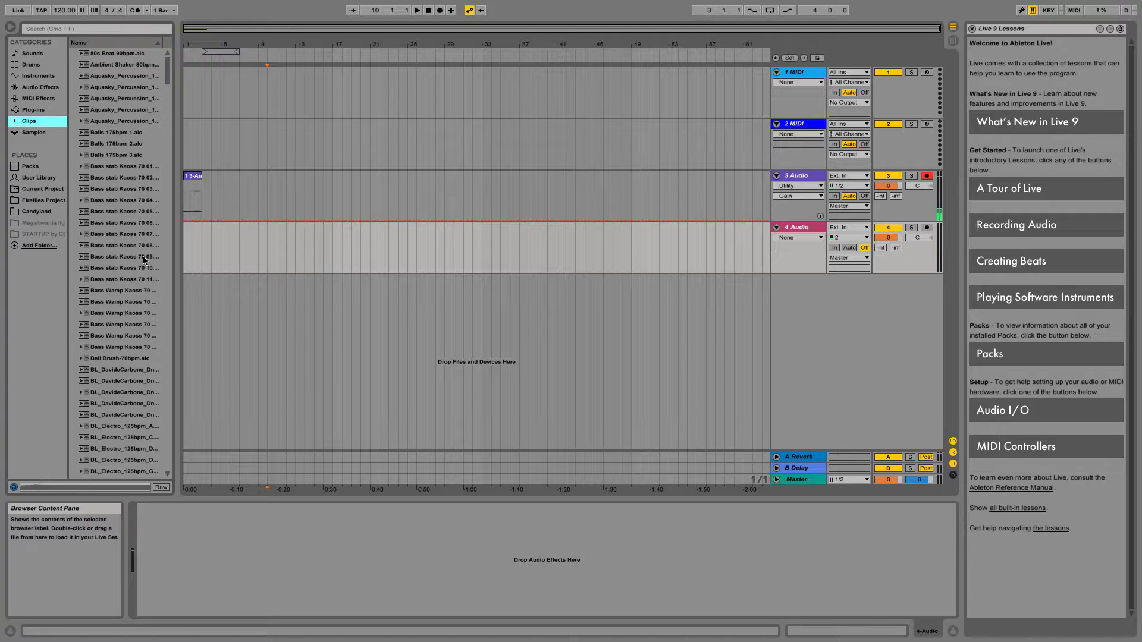
{"action": "scroll", "coordinate": [140, 282], "scroll_direction": "down", "scroll_amount": 15}
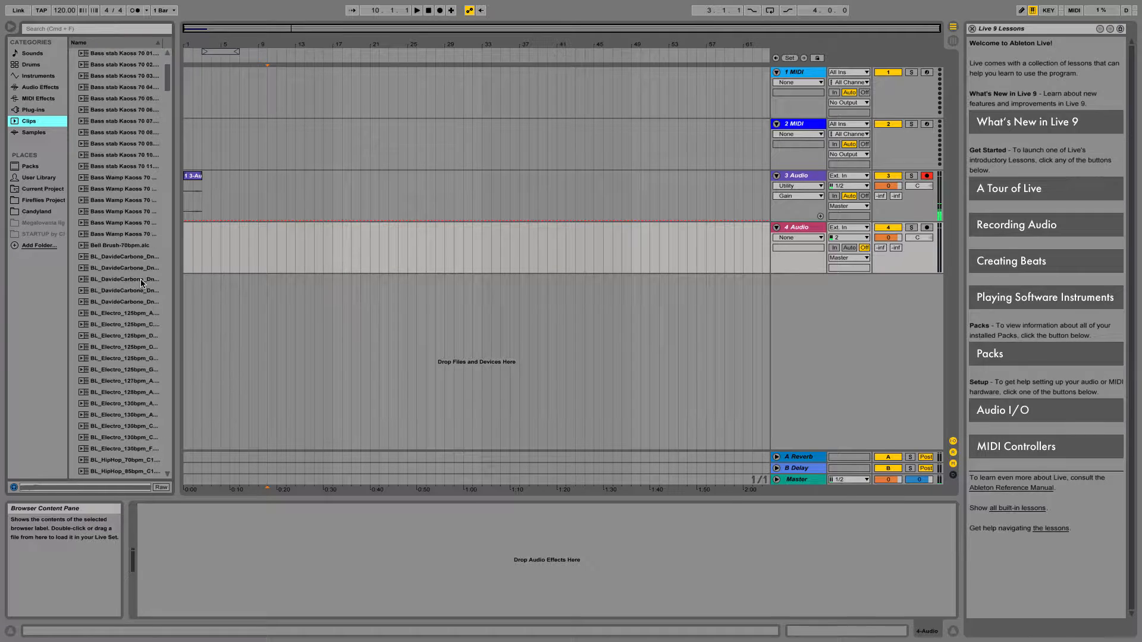
{"action": "scroll", "coordinate": [141, 282], "scroll_direction": "up", "scroll_amount": 15}
{"action": "left_click", "coordinate": [142, 281]}
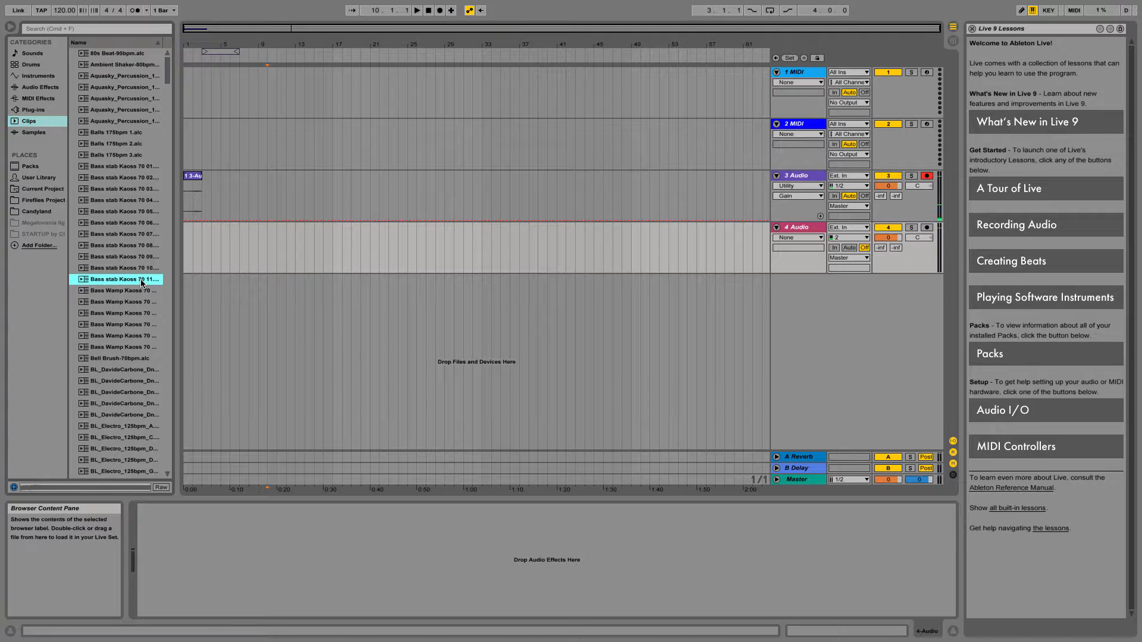
{"action": "left_click", "coordinate": [107, 488]}
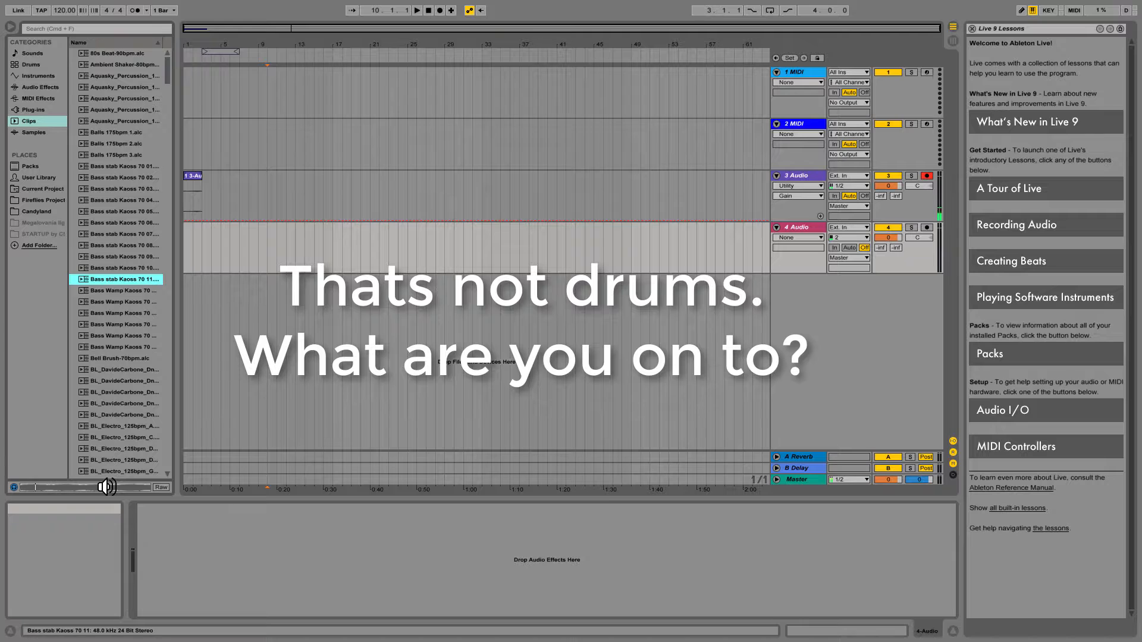
{"action": "left_click", "coordinate": [111, 347]}
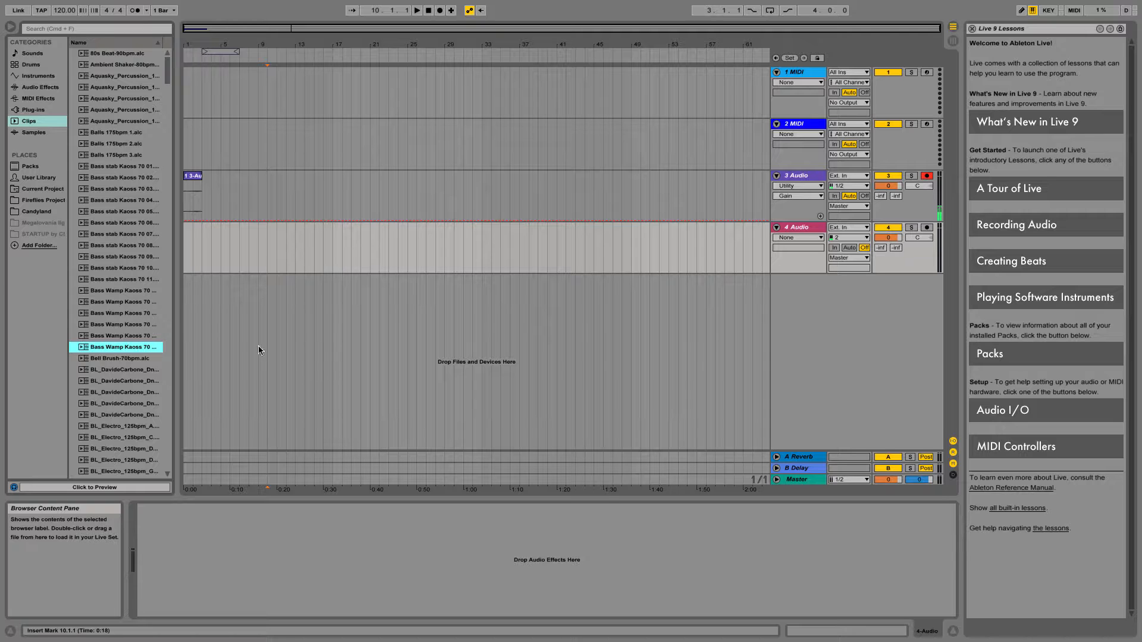
Insert four new audio tracks below 4 Audio, and try to add a fifth.
{"action": "left_click", "coordinate": [853, 364]}
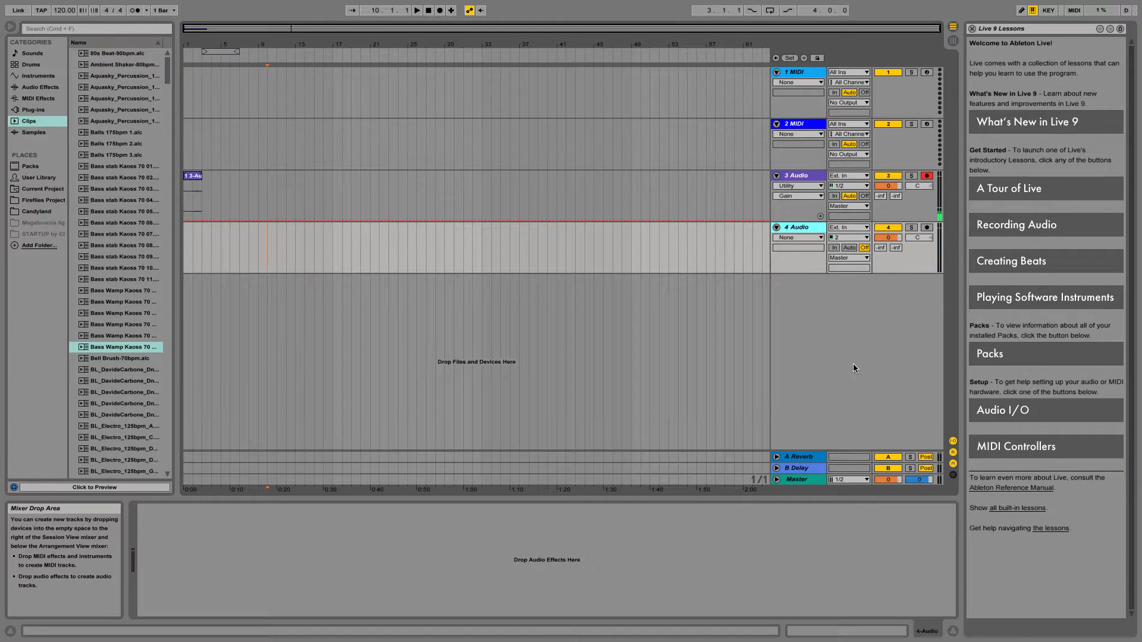
{"action": "key", "text": "super+t"}
{"action": "key", "text": "super+t"}
{"action": "key", "text": "super+t"}
{"action": "key", "text": "super+t"}
{"action": "key", "text": "super+t"}
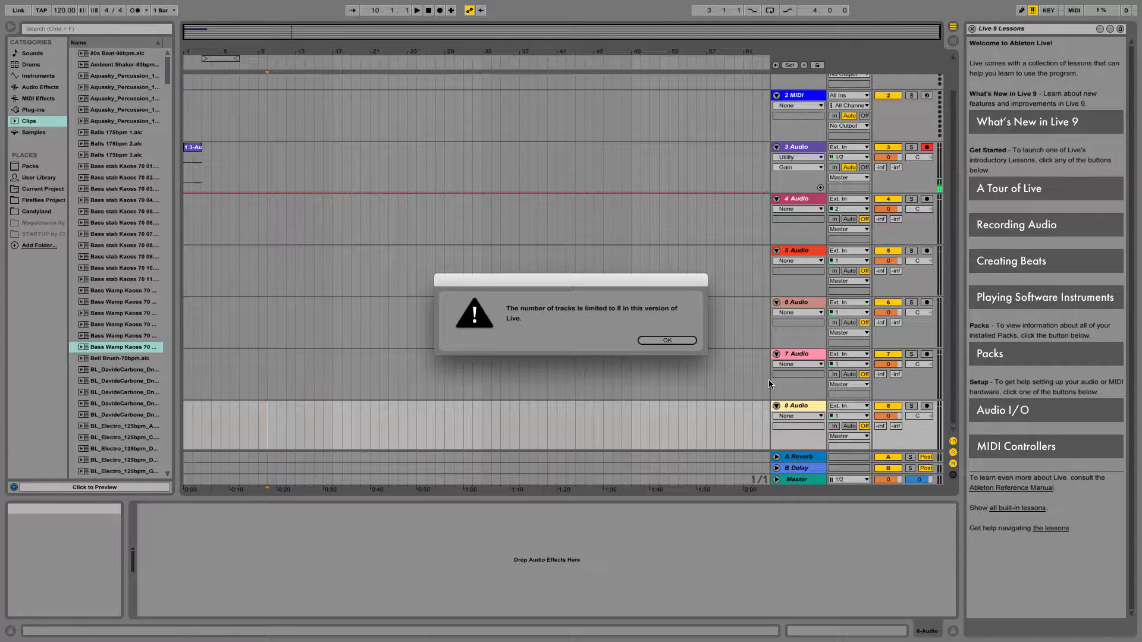
{"action": "left_click", "coordinate": [671, 341]}
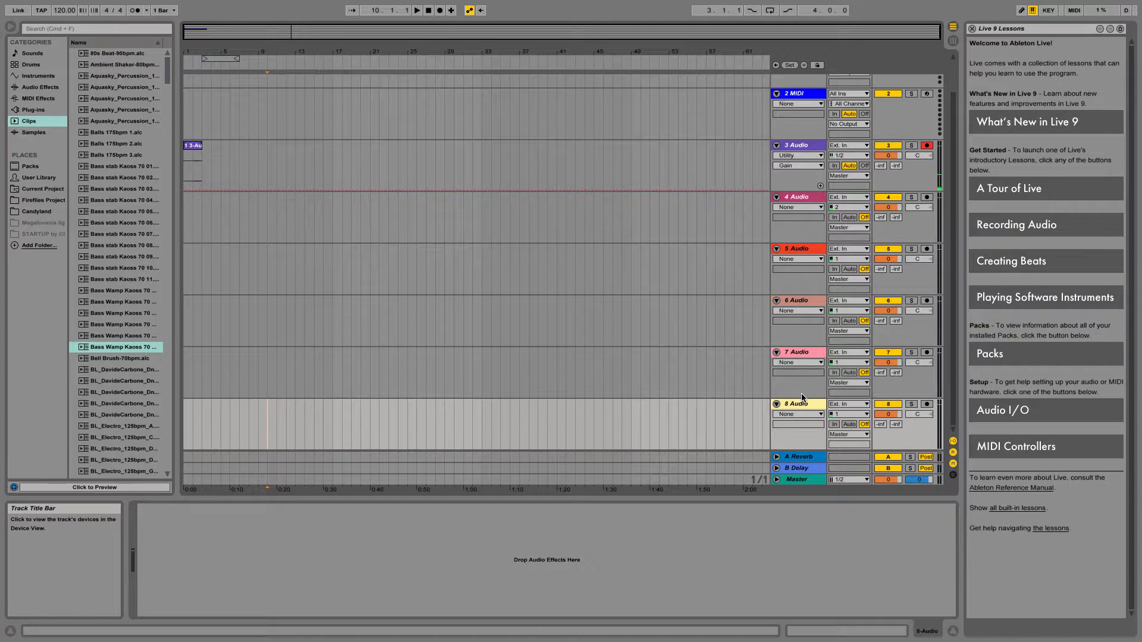
Delete the audio tracks 8 Audio, 7 Audio, 6 Audio and 5 Audio.
{"action": "key", "text": "Delete"}
{"action": "key", "text": "Delete"}
{"action": "key", "text": "Delete"}
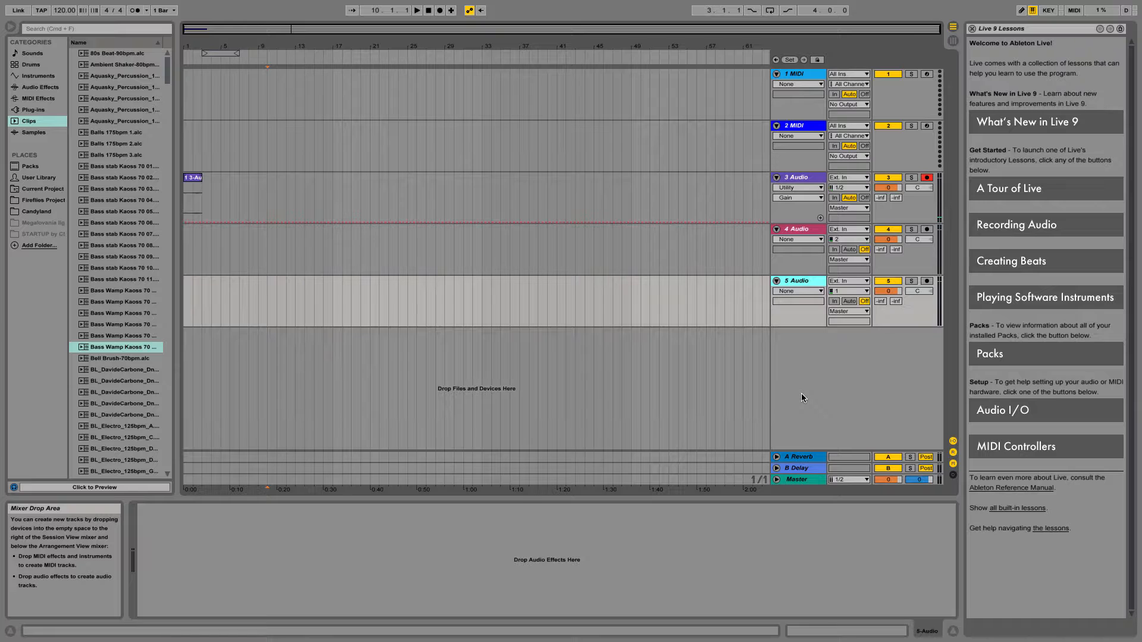
{"action": "key", "text": "Delete"}
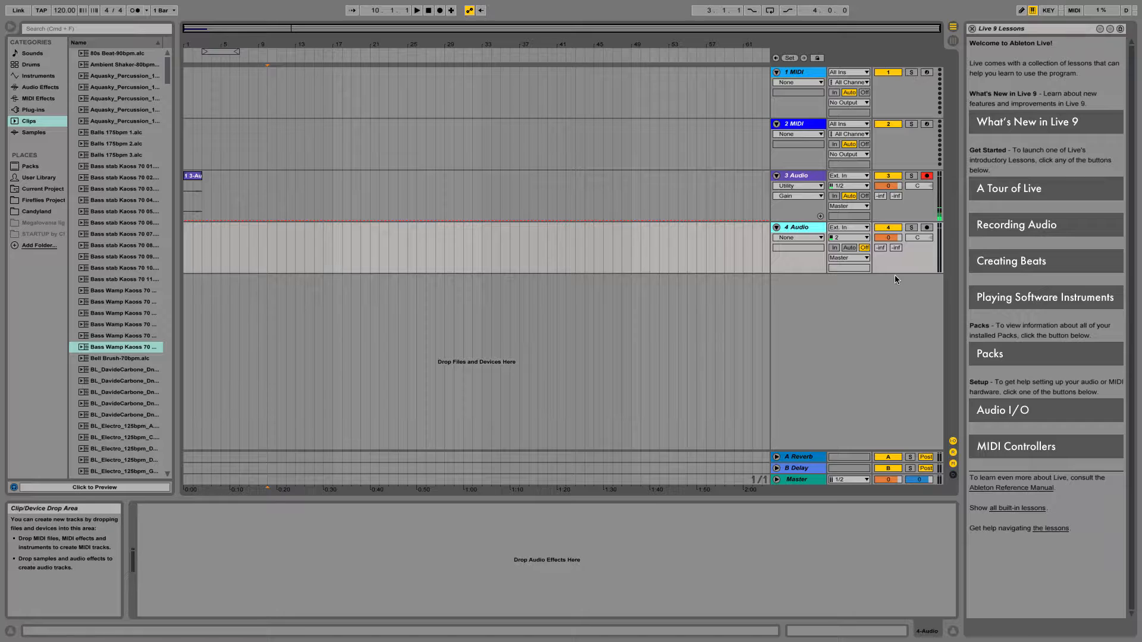
Insert two audio tracks below 4 Audio as a trial, and undo both additions.
{"action": "key", "text": "super+t"}
{"action": "key", "text": "super+t"}
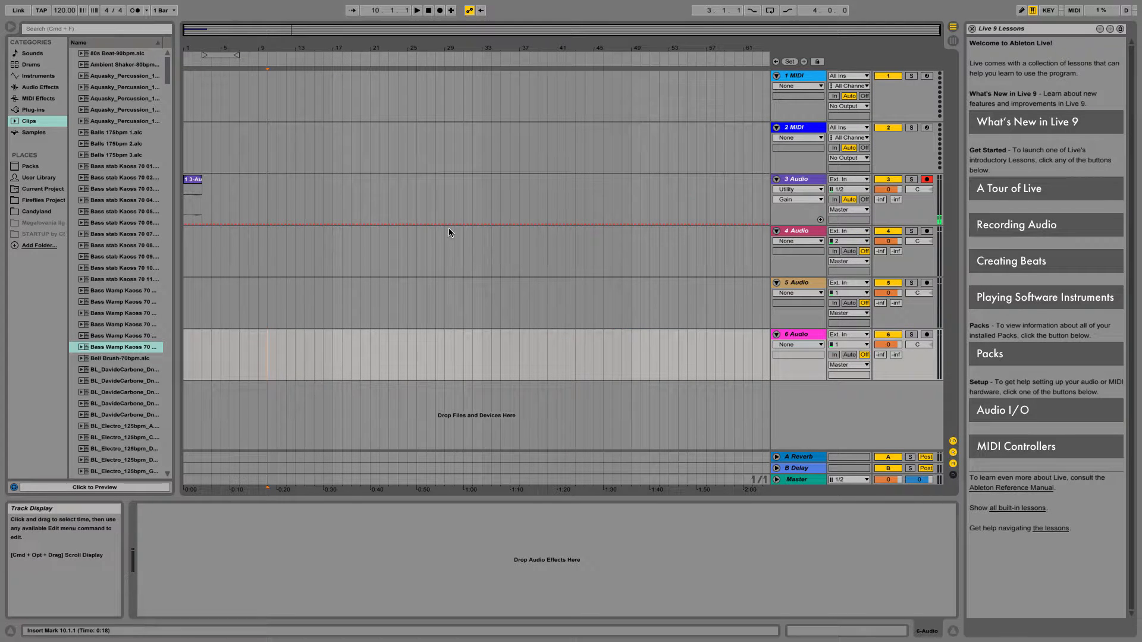
{"action": "left_click", "coordinate": [445, 234]}
{"action": "left_click", "coordinate": [407, 313]}
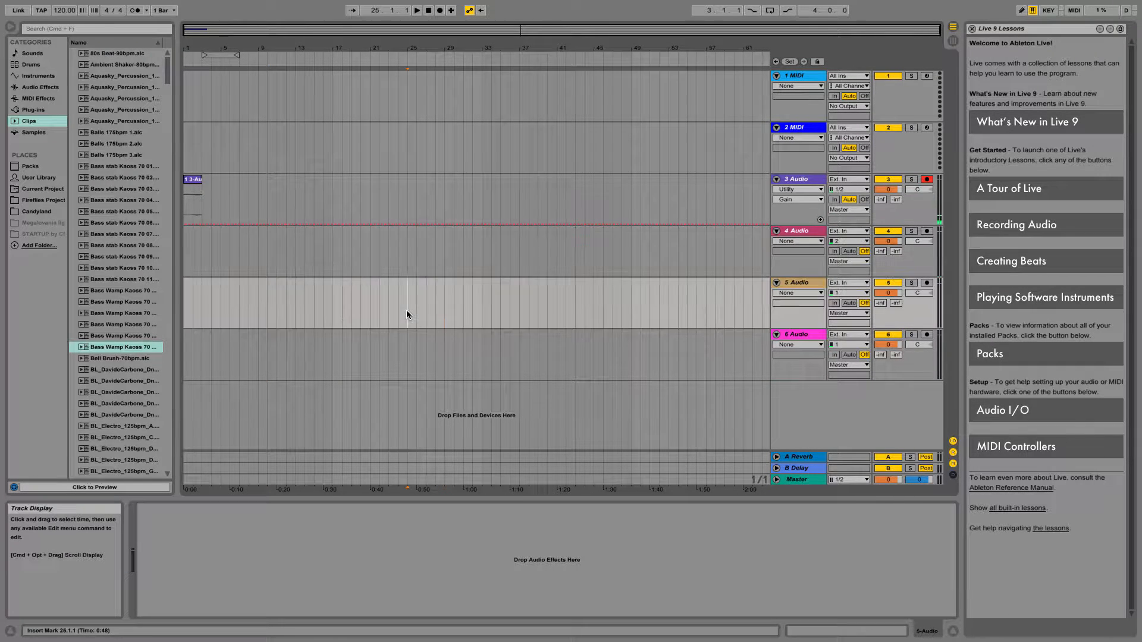
{"action": "left_click", "coordinate": [416, 378]}
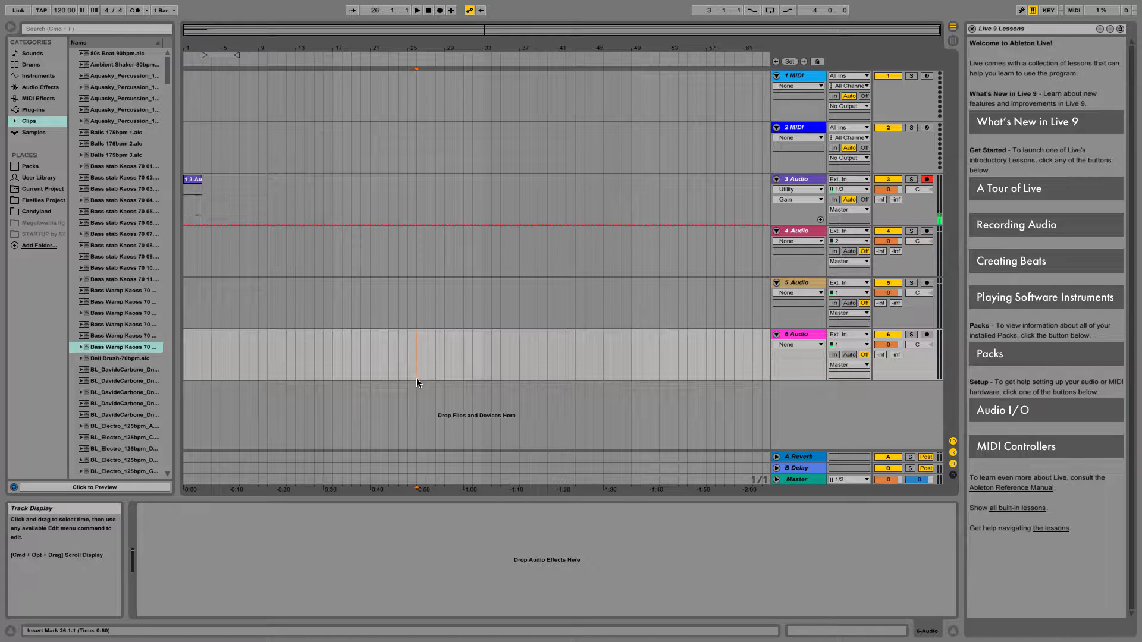
{"action": "left_click", "coordinate": [239, 183]}
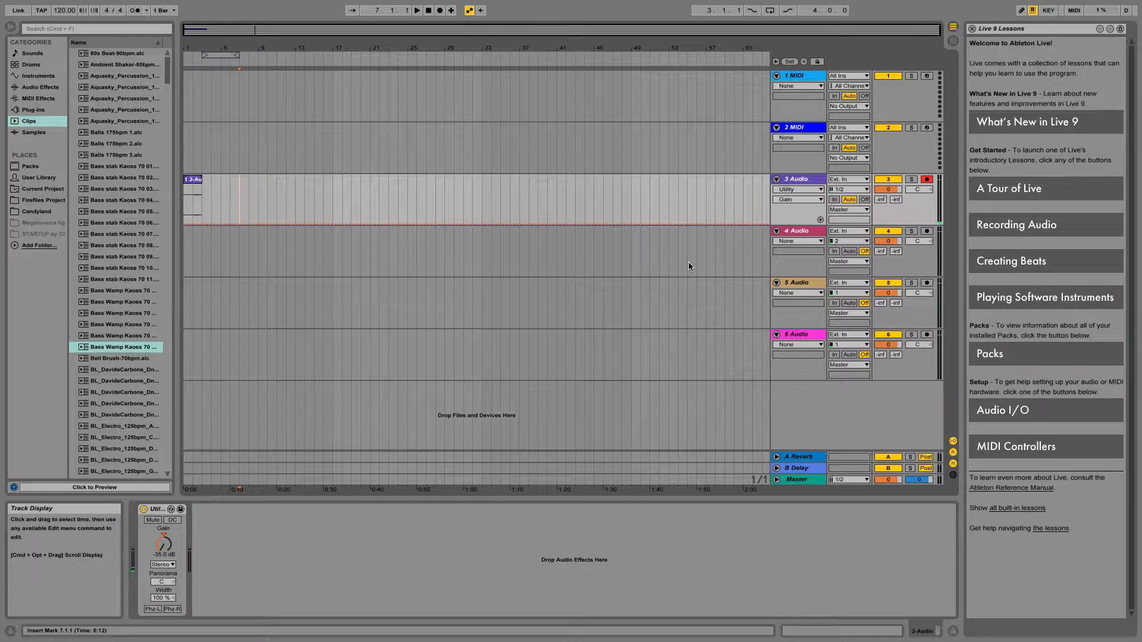
{"action": "key", "text": "super+z"}
{"action": "key", "text": "super+z"}
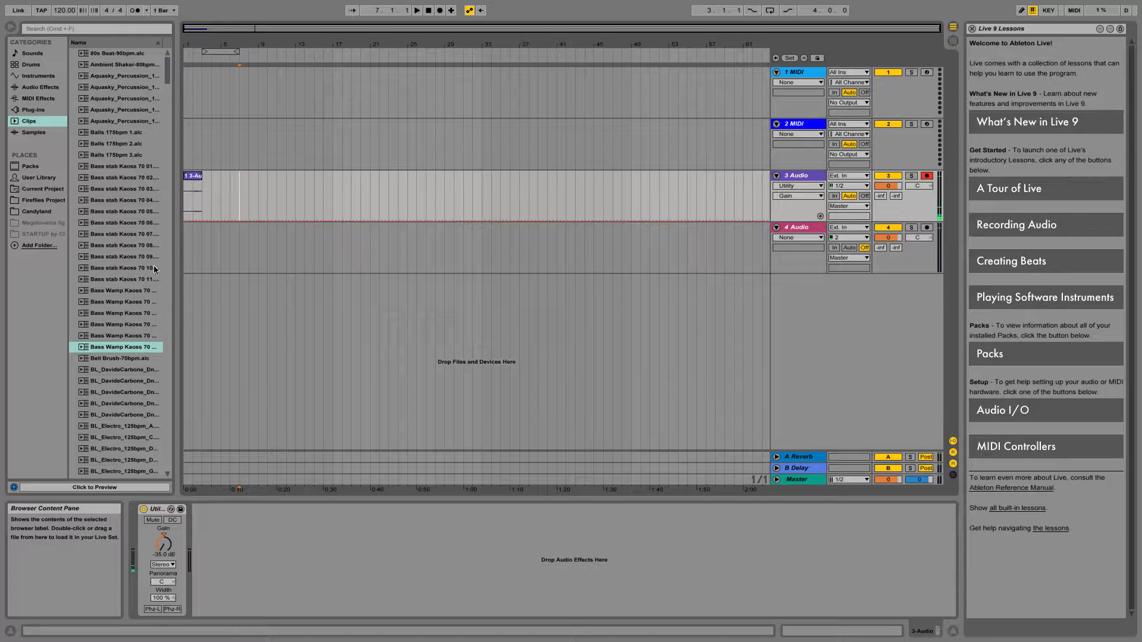
Browse the clip library and preview the BL_Electro 127bpm_A, 128bpm_A and second 125bpm_D clips.
{"action": "scroll", "coordinate": [147, 332], "scroll_direction": "down", "scroll_amount": 1}
{"action": "left_click", "coordinate": [147, 333]}
{"action": "scroll", "coordinate": [150, 335], "scroll_direction": "down", "scroll_amount": 12}
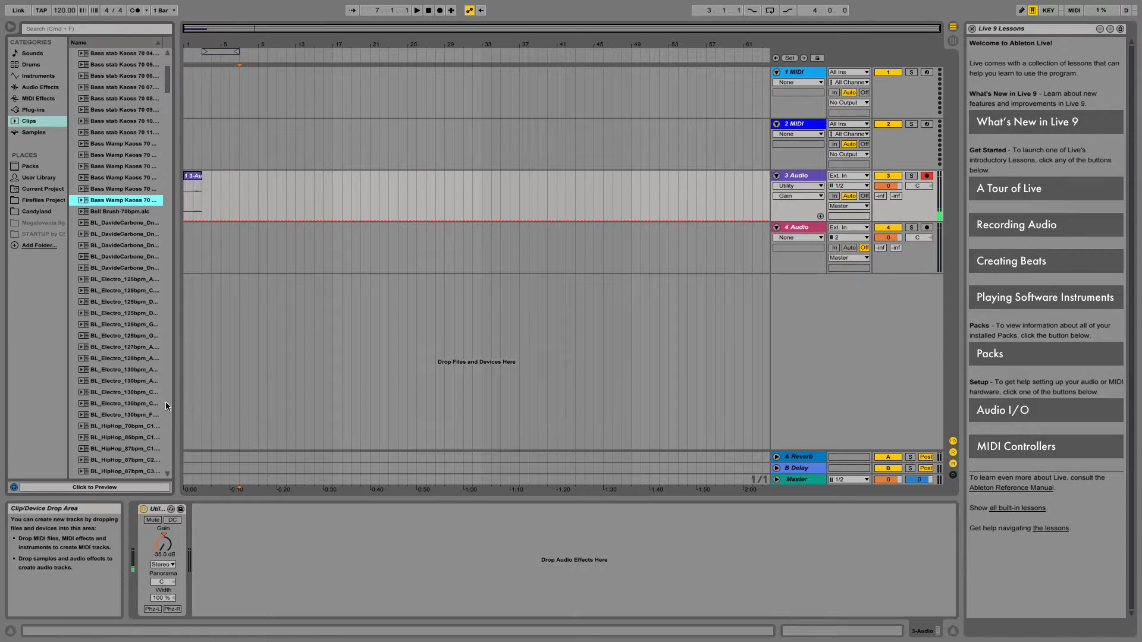
{"action": "left_click", "coordinate": [150, 350]}
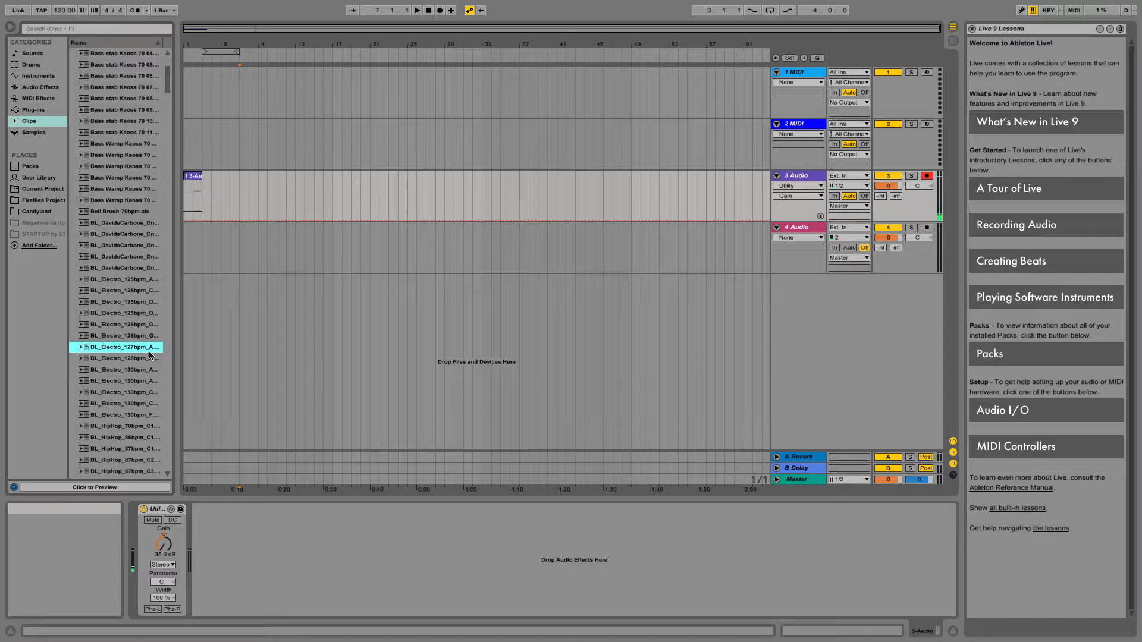
{"action": "left_click", "coordinate": [89, 359]}
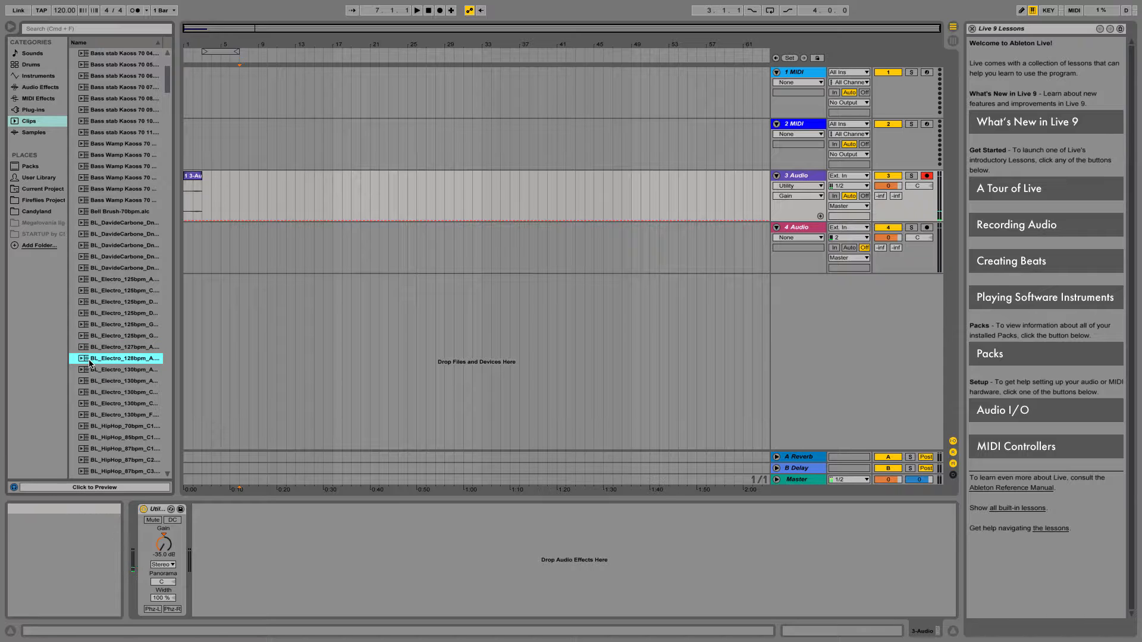
{"action": "left_click", "coordinate": [87, 487]}
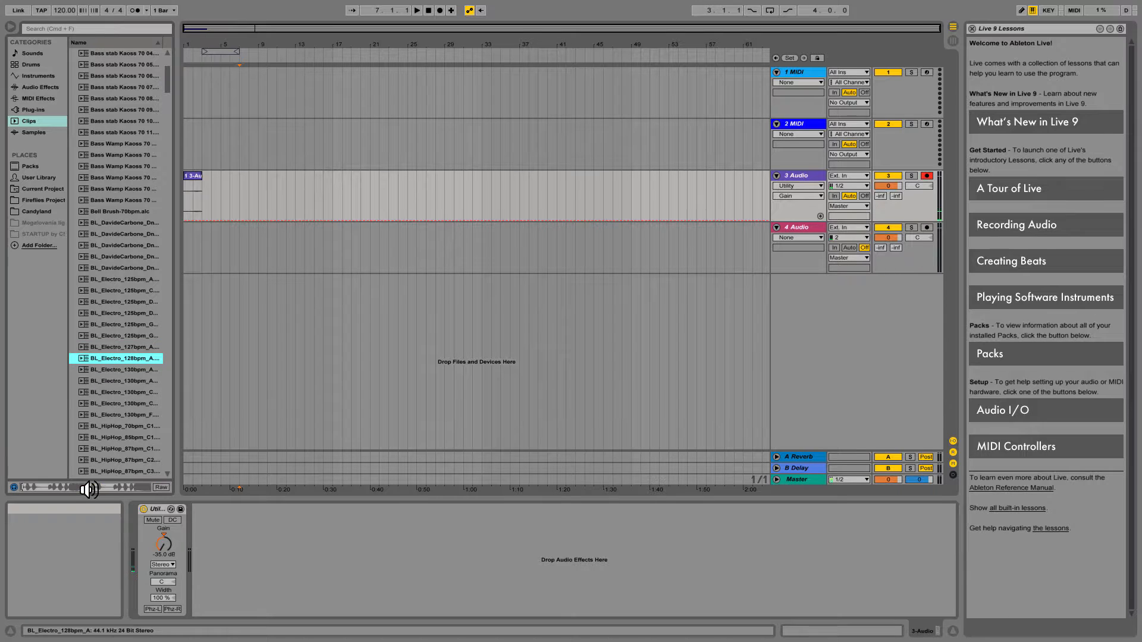
{"action": "left_click", "coordinate": [149, 316]}
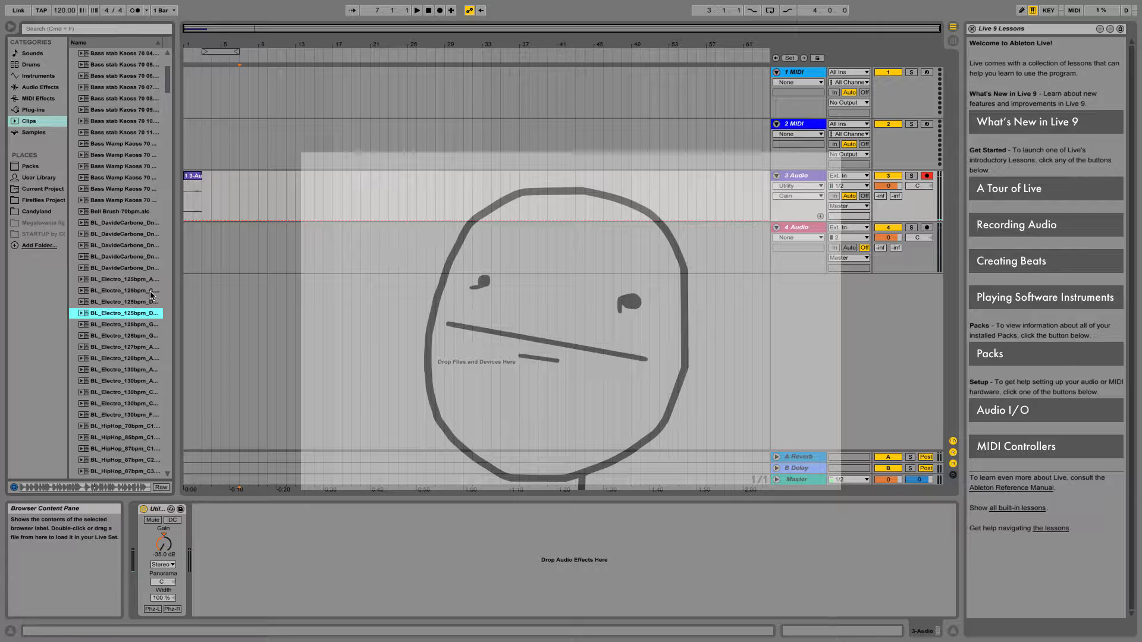
Place the BL_Electro_125bpm_G_1 clip at the start of the 4 Audio track and extend it to bar 15.
{"action": "left_click", "coordinate": [147, 325]}
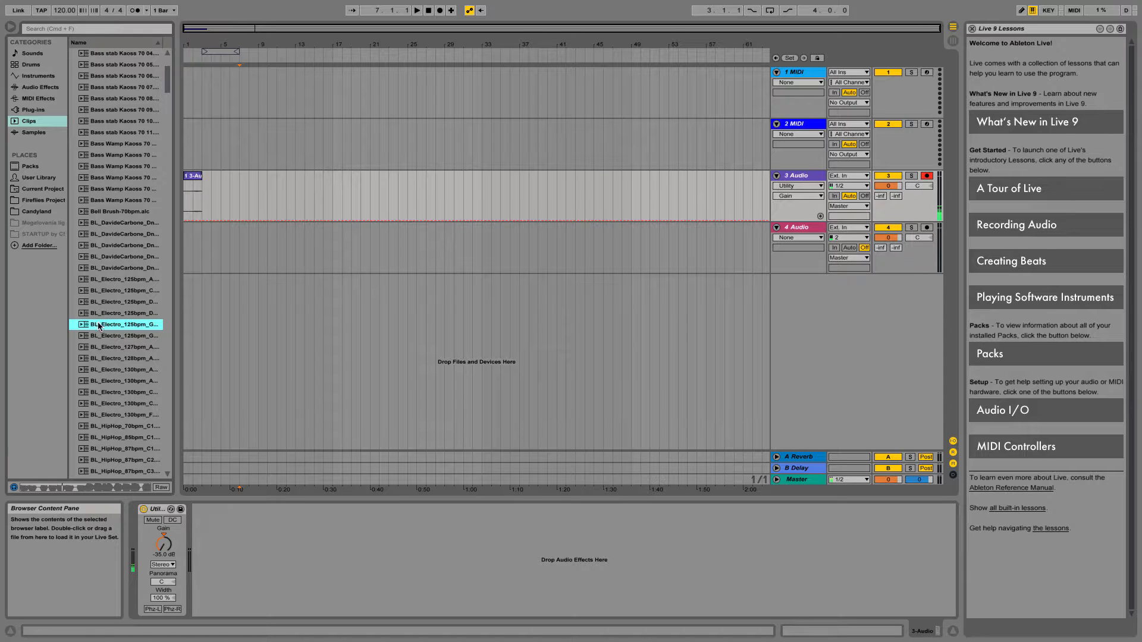
{"action": "left_click_drag", "start_coordinate": [181, 313], "coordinate": [306, 252]}
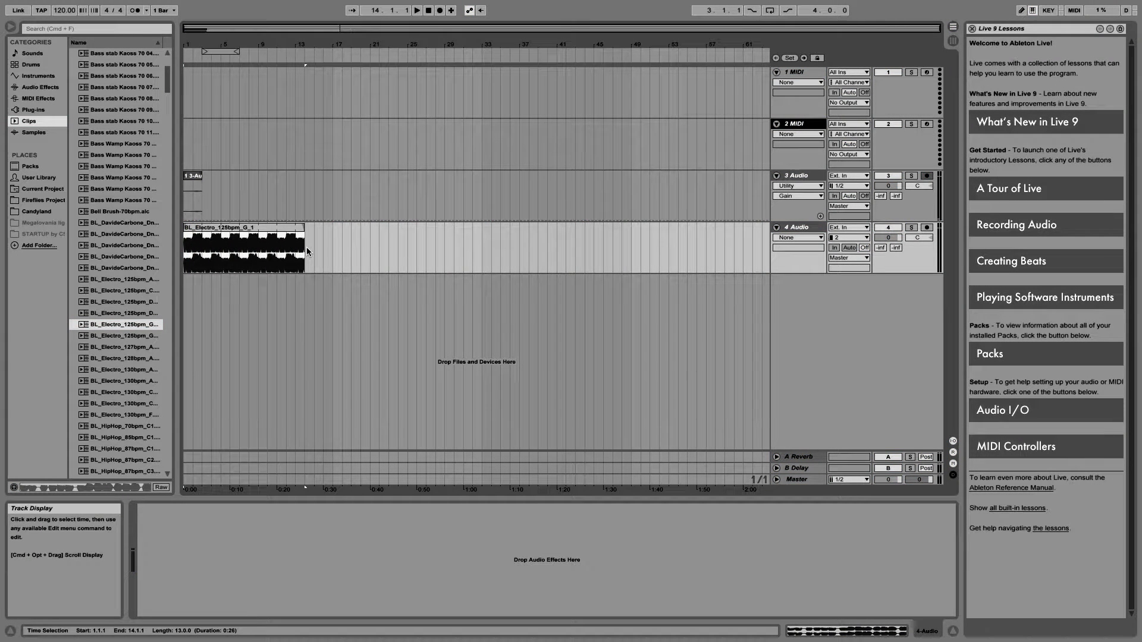
{"action": "left_click", "coordinate": [306, 225]}
{"action": "left_click_drag", "start_coordinate": [306, 225], "coordinate": [308, 227]}
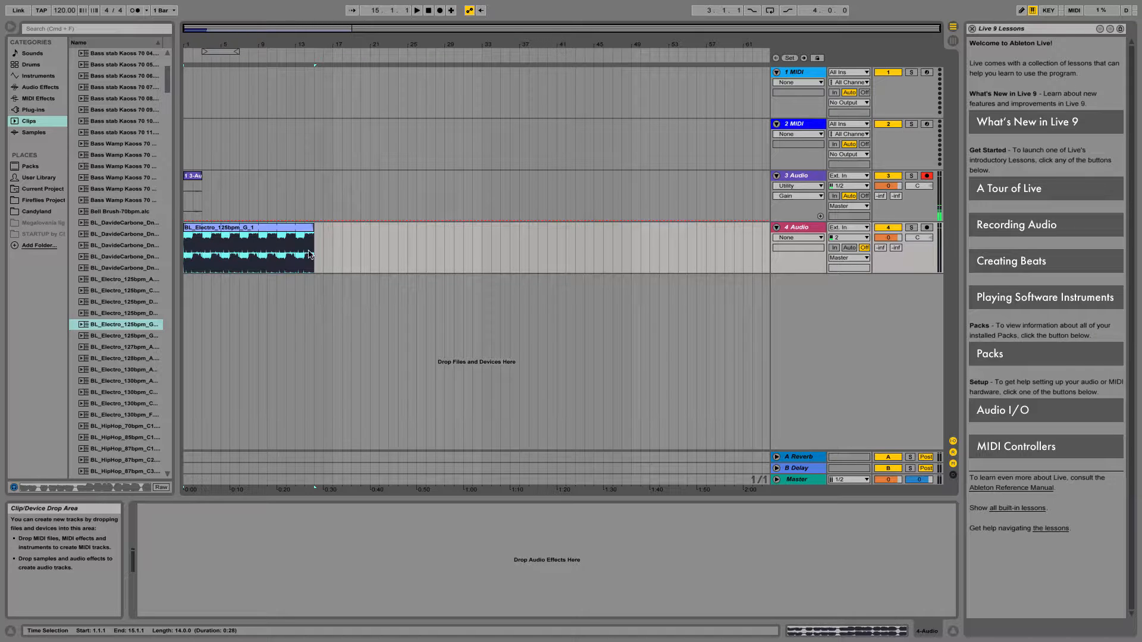
Delete the short recorded clip at the start of the 3 Audio track.
{"action": "left_click", "coordinate": [225, 176]}
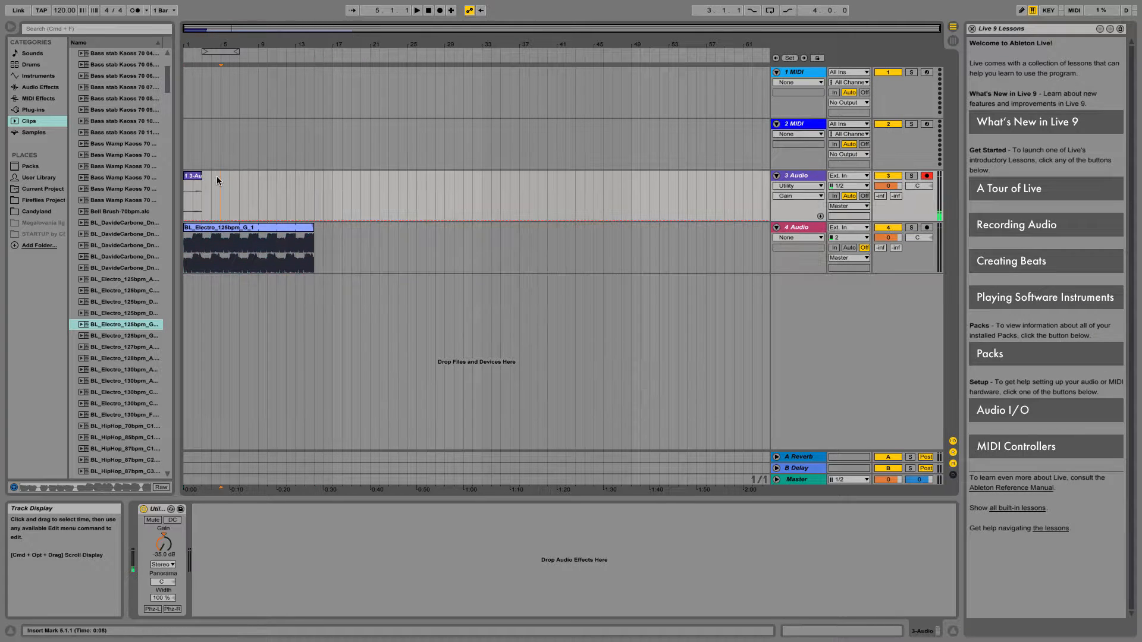
{"action": "left_click", "coordinate": [195, 173]}
{"action": "right_click", "coordinate": [195, 173]}
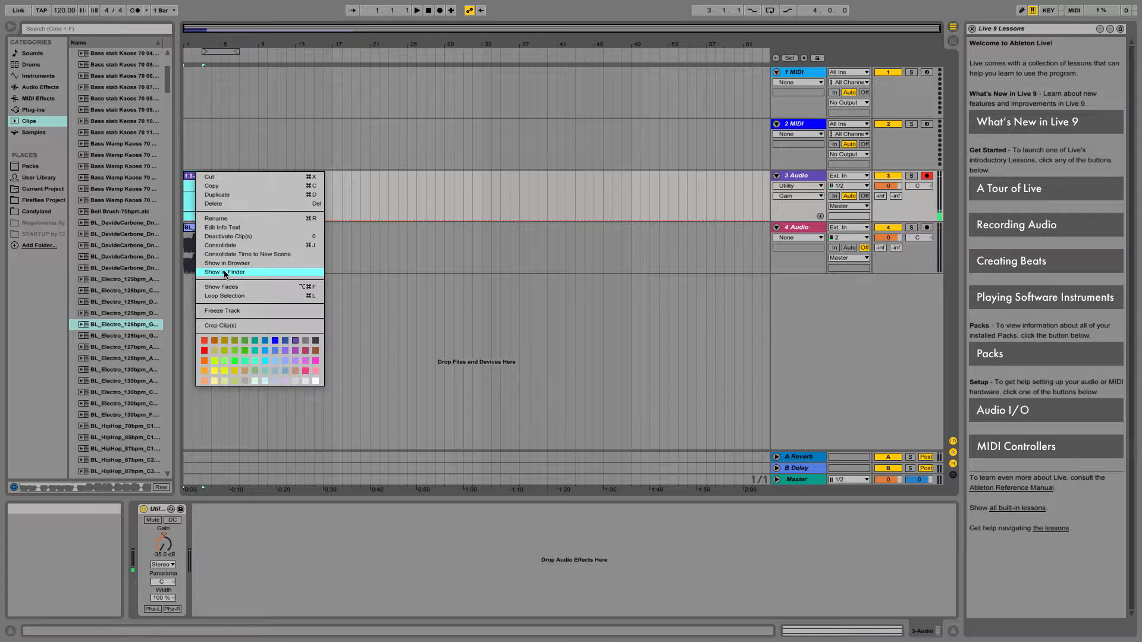
{"action": "left_click", "coordinate": [233, 204]}
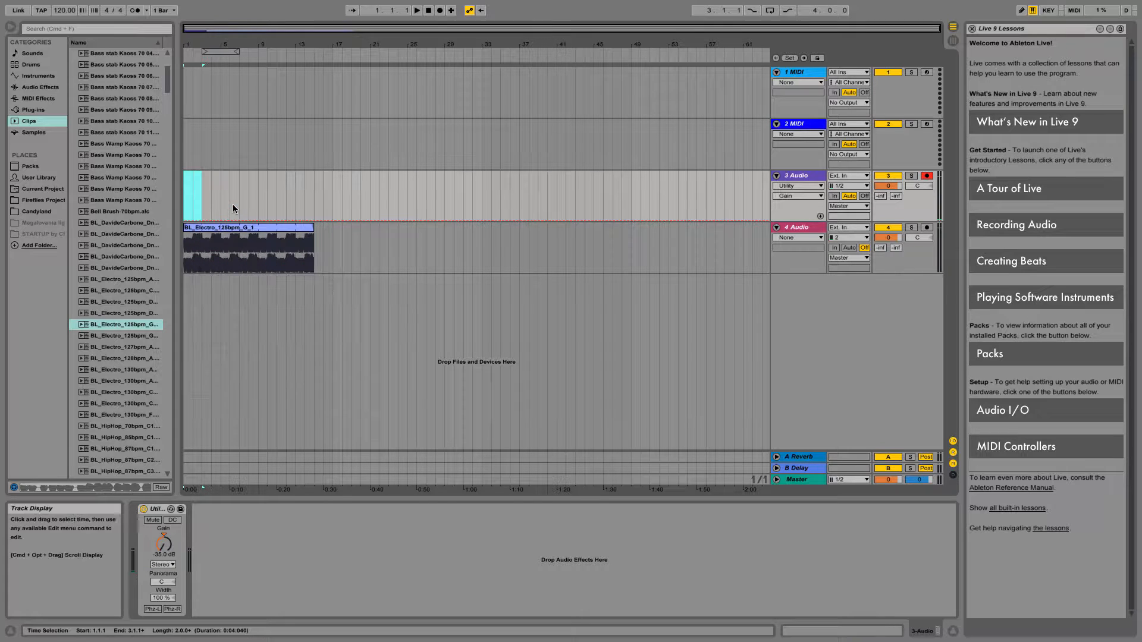
Record a new take on the 3 Audio track from the start of the arrangement to about bar 10.
{"action": "left_click", "coordinate": [186, 197]}
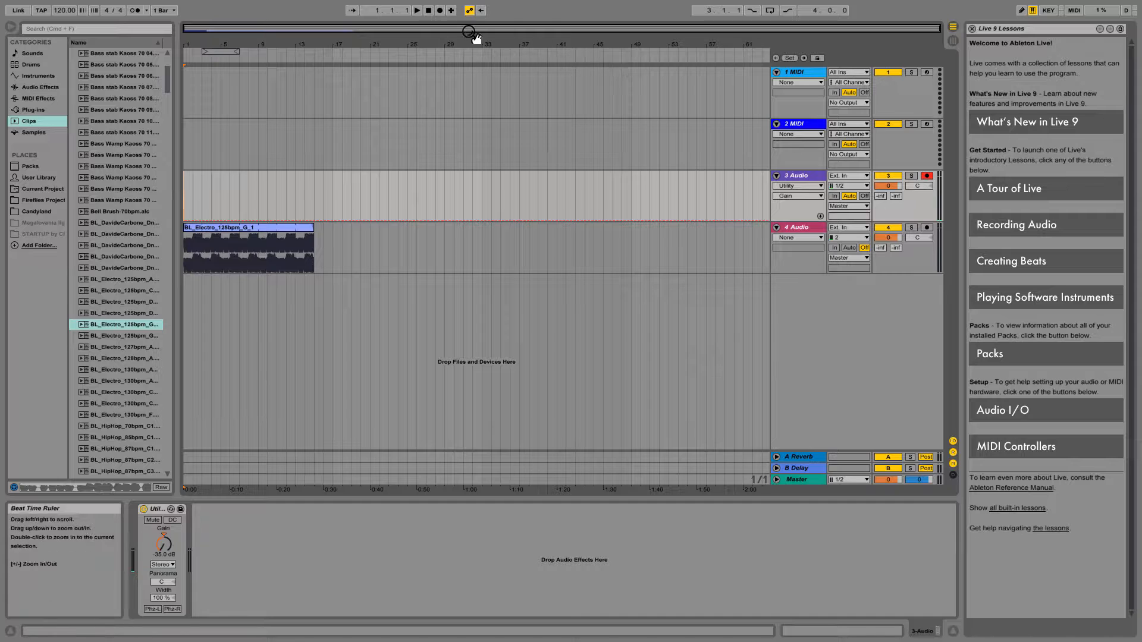
{"action": "left_click", "coordinate": [439, 10]}
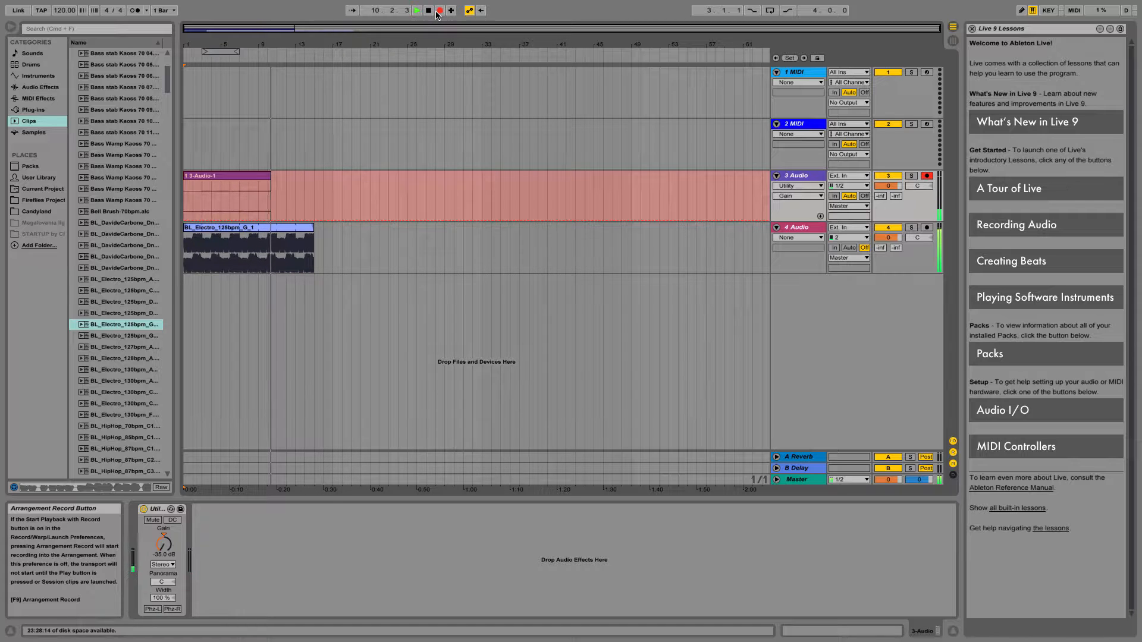
{"action": "key", "text": "space"}
Play the new 3 Audio recording with the Utility gain raised to 18.9 dB, and return the gain to -35.0 dB.
{"action": "left_click", "coordinate": [227, 177]}
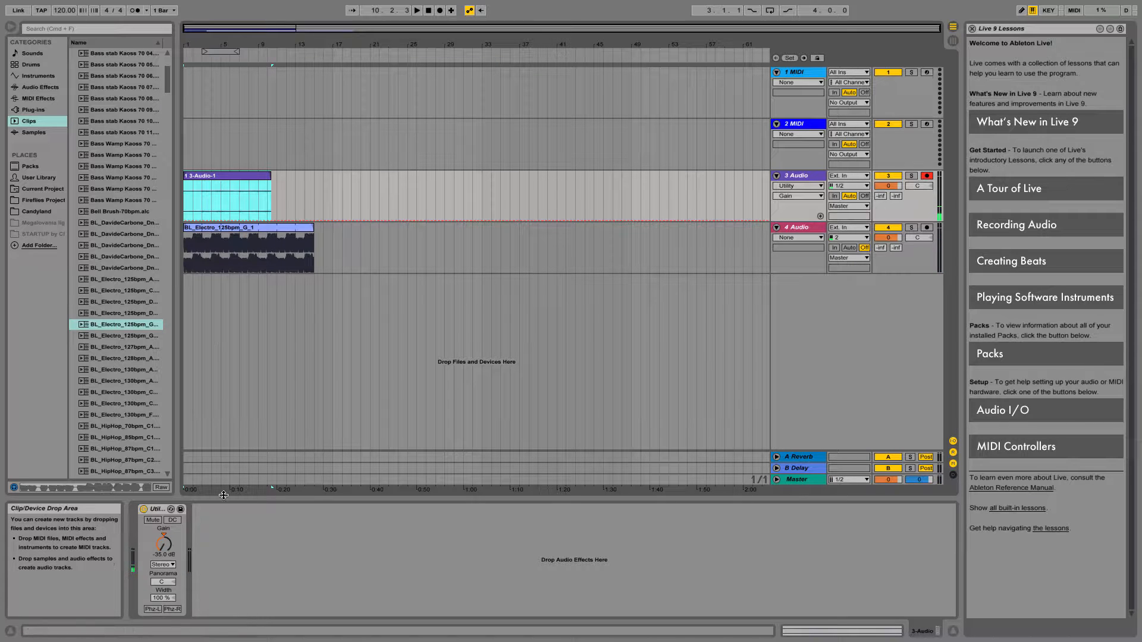
{"action": "left_click_drag", "start_coordinate": [164, 547], "coordinate": [165, 483]}
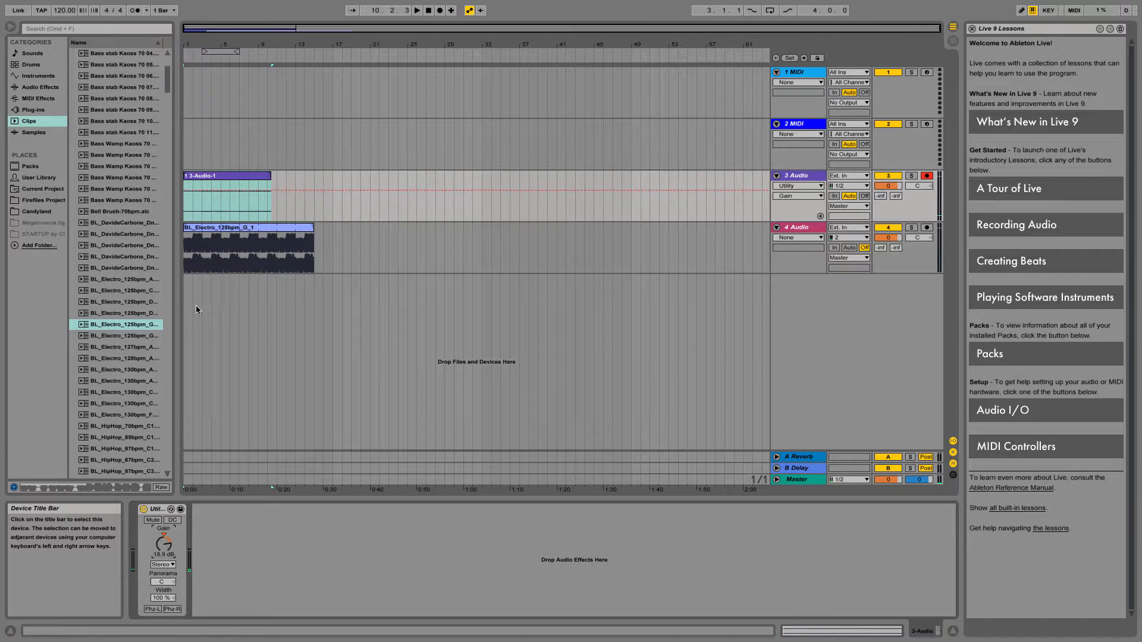
{"action": "left_click", "coordinate": [186, 48]}
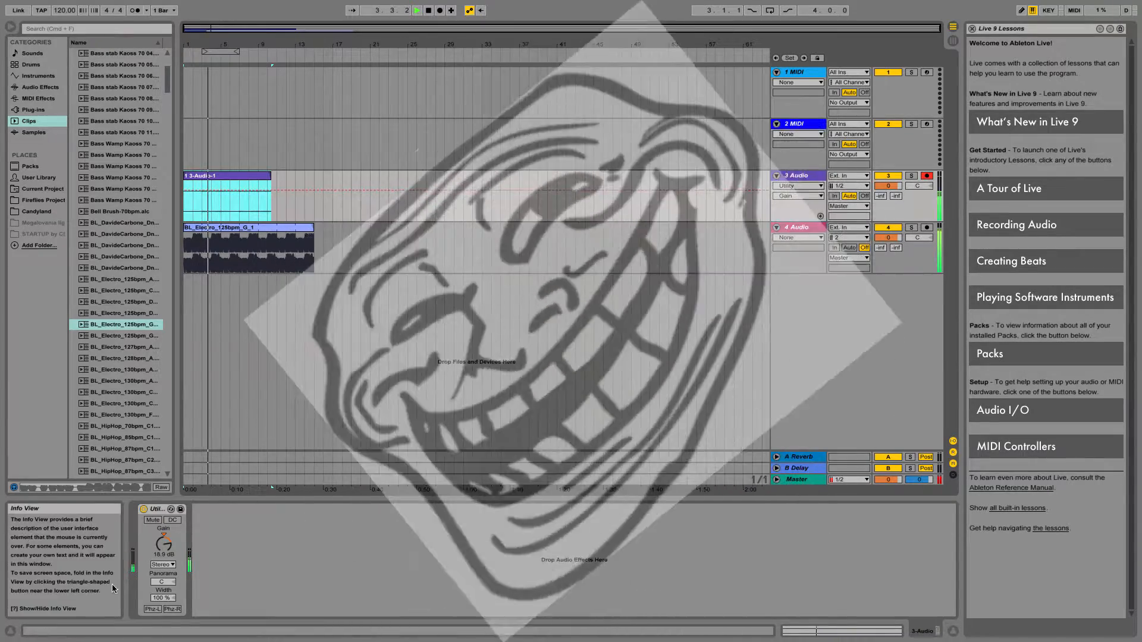
{"action": "left_click_drag", "start_coordinate": [163, 544], "coordinate": [163, 515]}
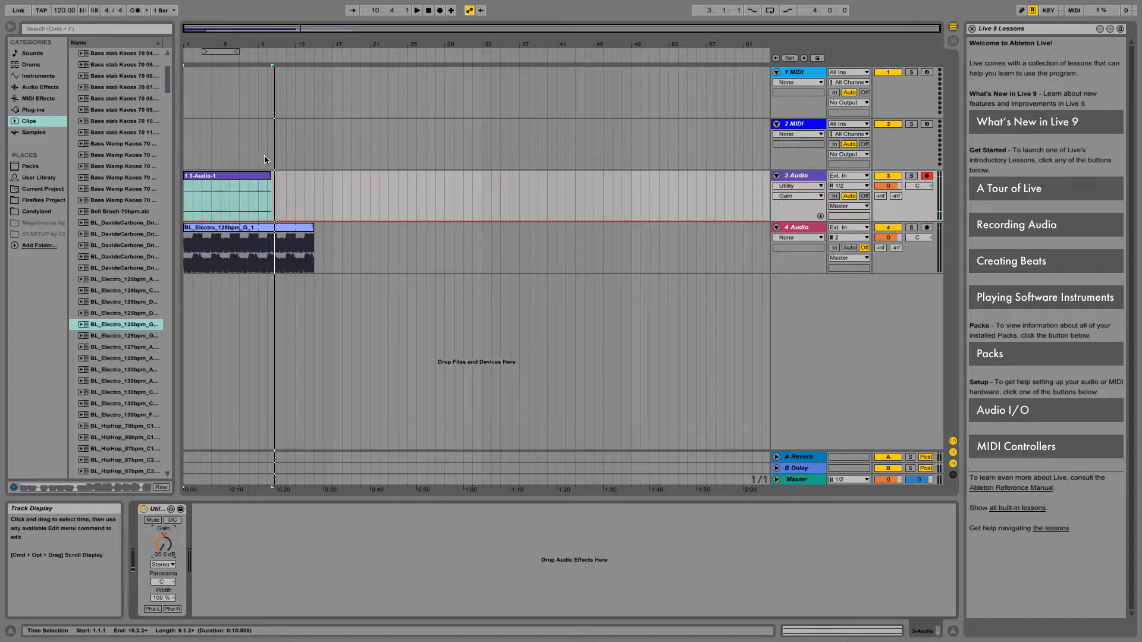
Select the 1 MIDI track and list the MIDI effects in the browser.
{"action": "left_click", "coordinate": [317, 144]}
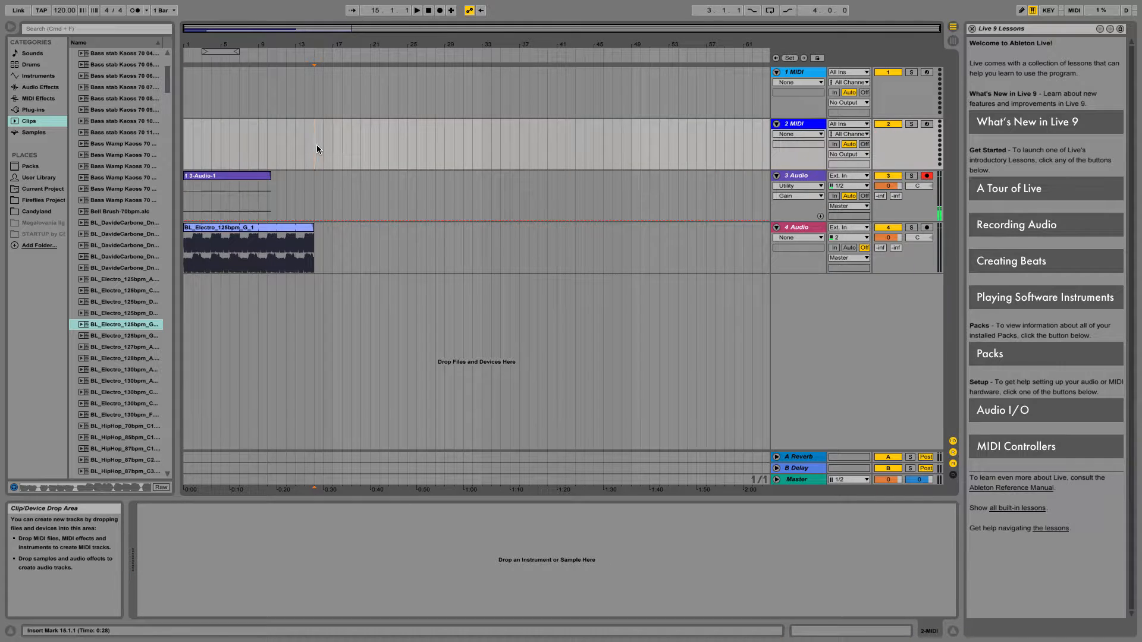
{"action": "left_click", "coordinate": [237, 95]}
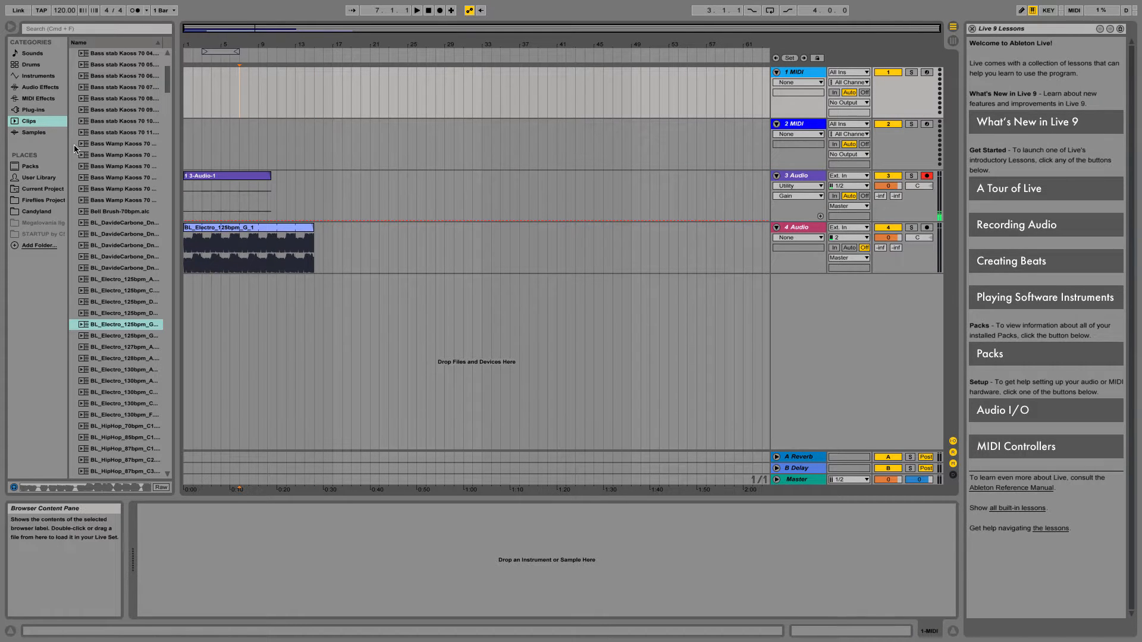
{"action": "left_click", "coordinate": [27, 99]}
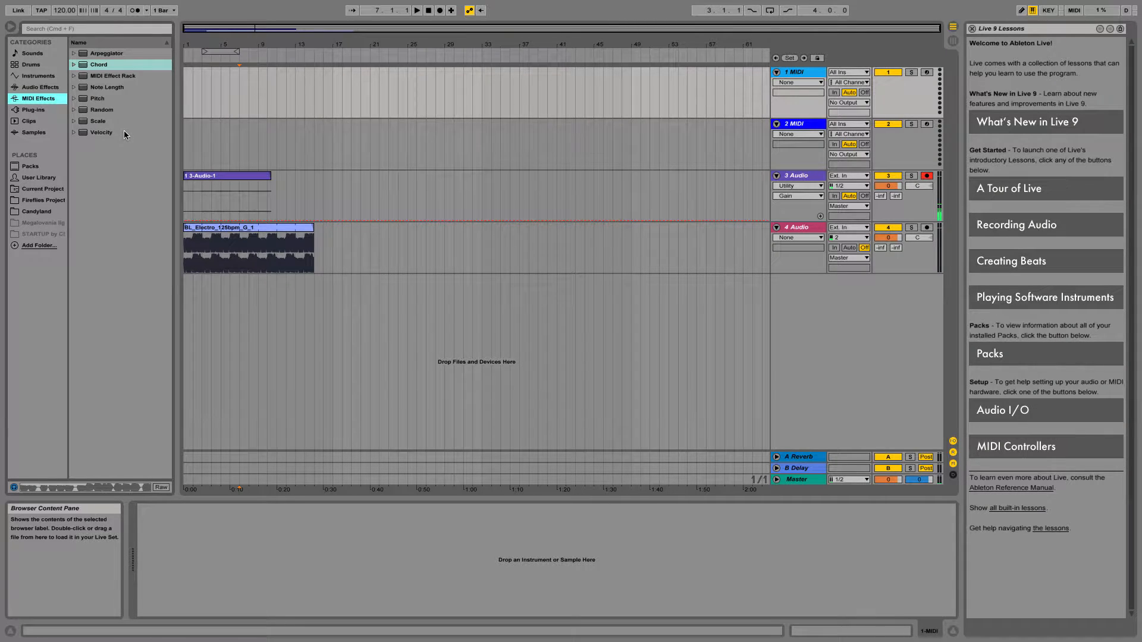
Search the library for "drum" and load the Drum Rack onto the 1 MIDI track.
{"action": "left_click", "coordinate": [62, 30]}
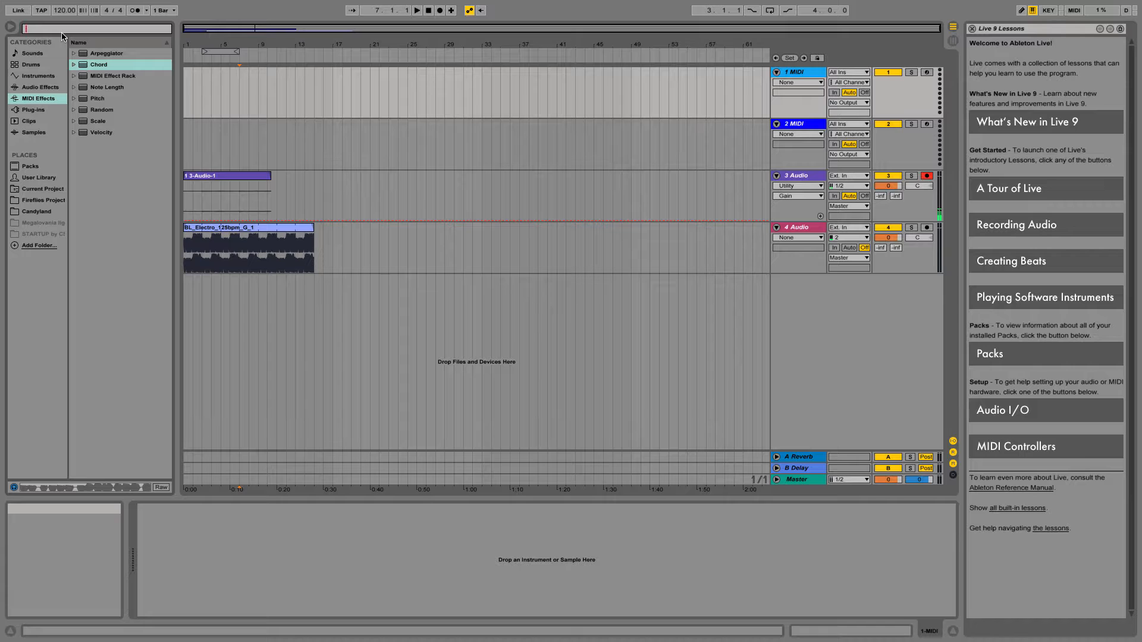
{"action": "type", "text": "drum"}
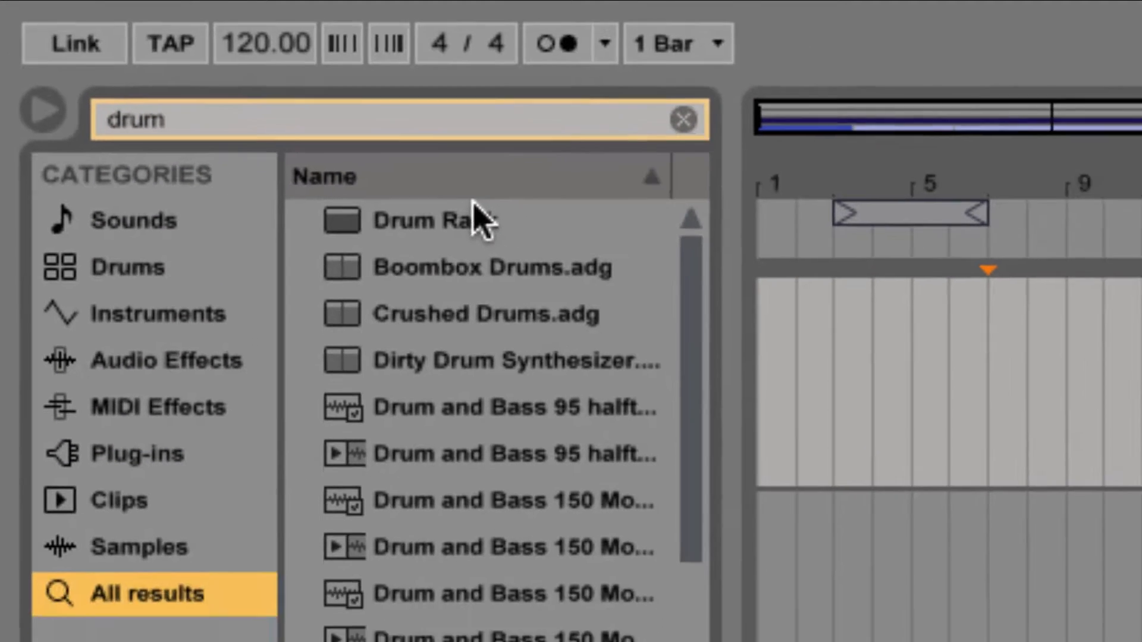
{"action": "double_click", "coordinate": [536, 244]}
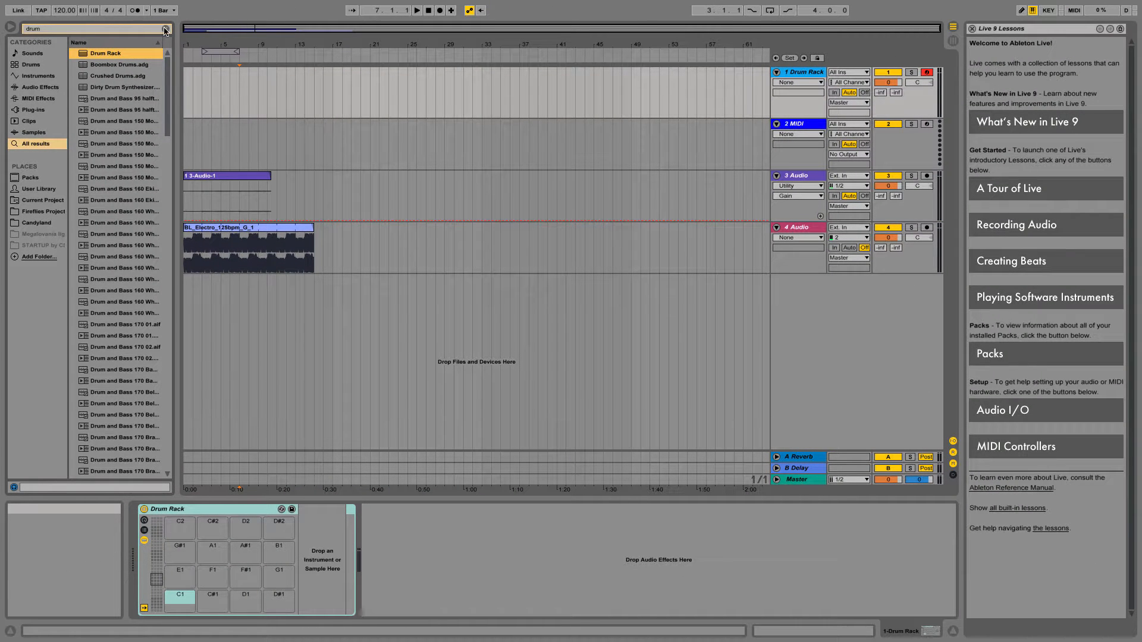
{"action": "left_click", "coordinate": [166, 30]}
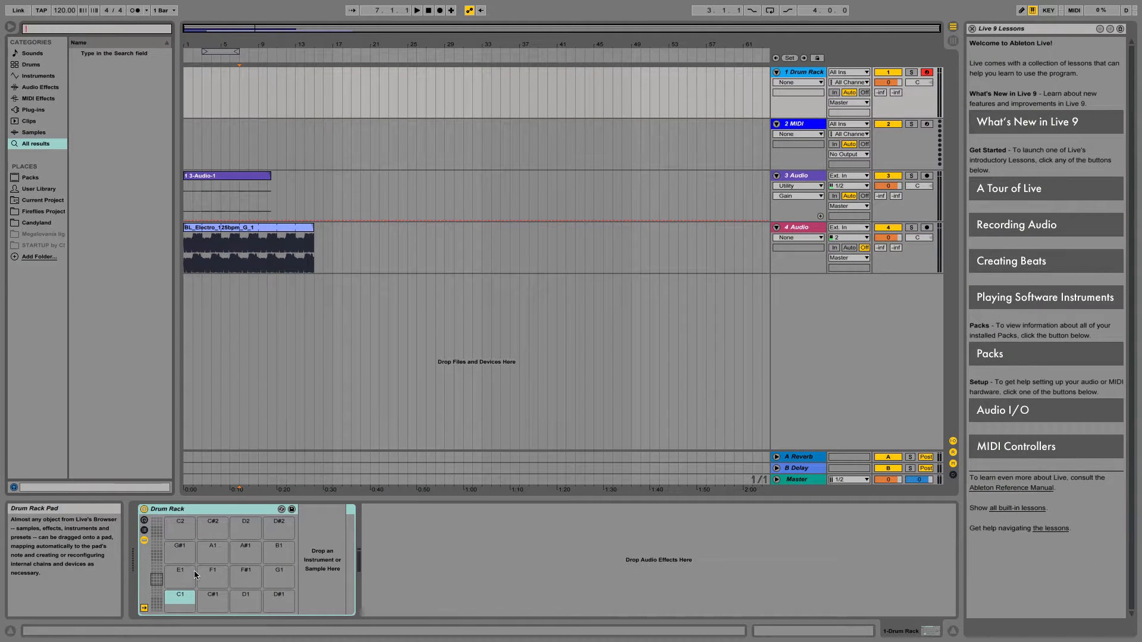
Set the computer keyboard's playing velocity to 80, and check the Drum Rack track's MIDI channel and input source options.
{"action": "left_click", "coordinate": [38, 99]}
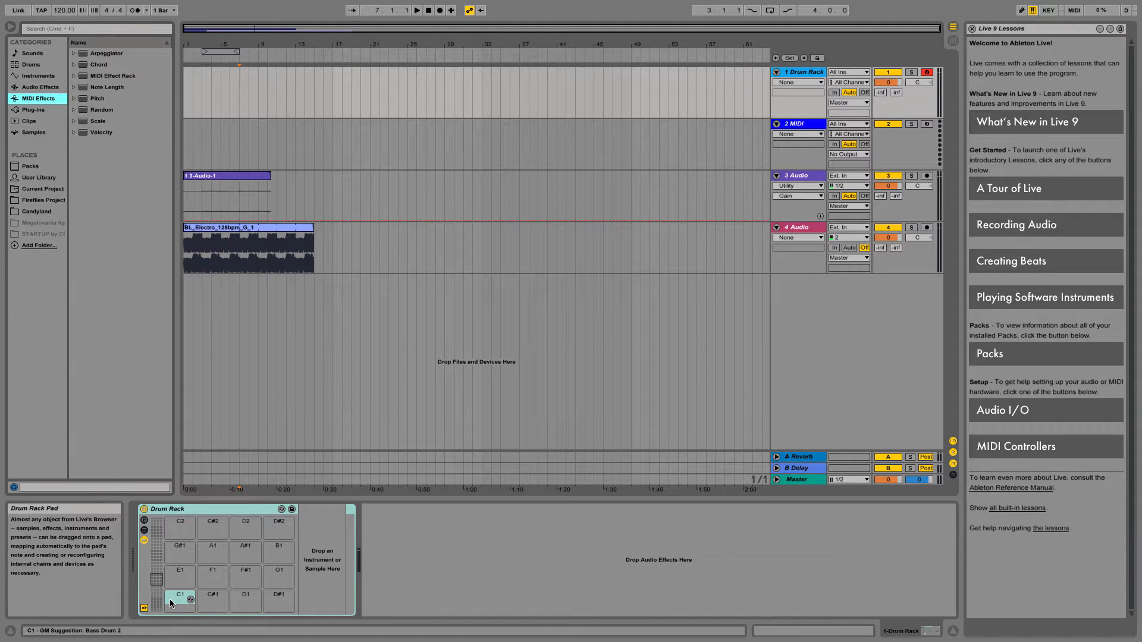
{"action": "key", "text": "c"}
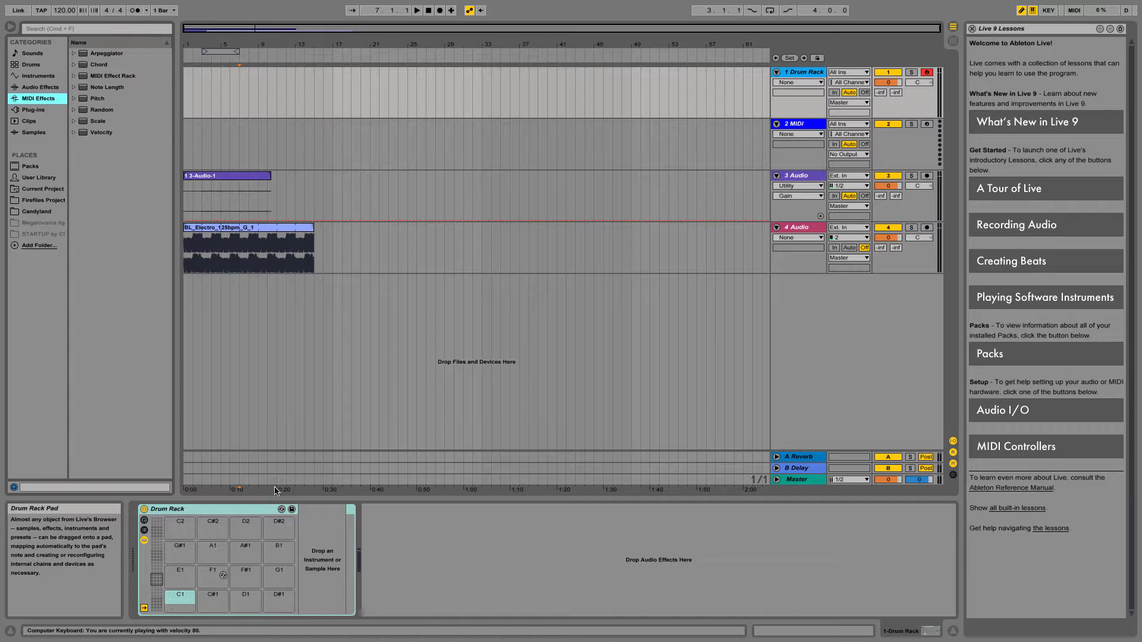
{"action": "left_click", "coordinate": [856, 83]}
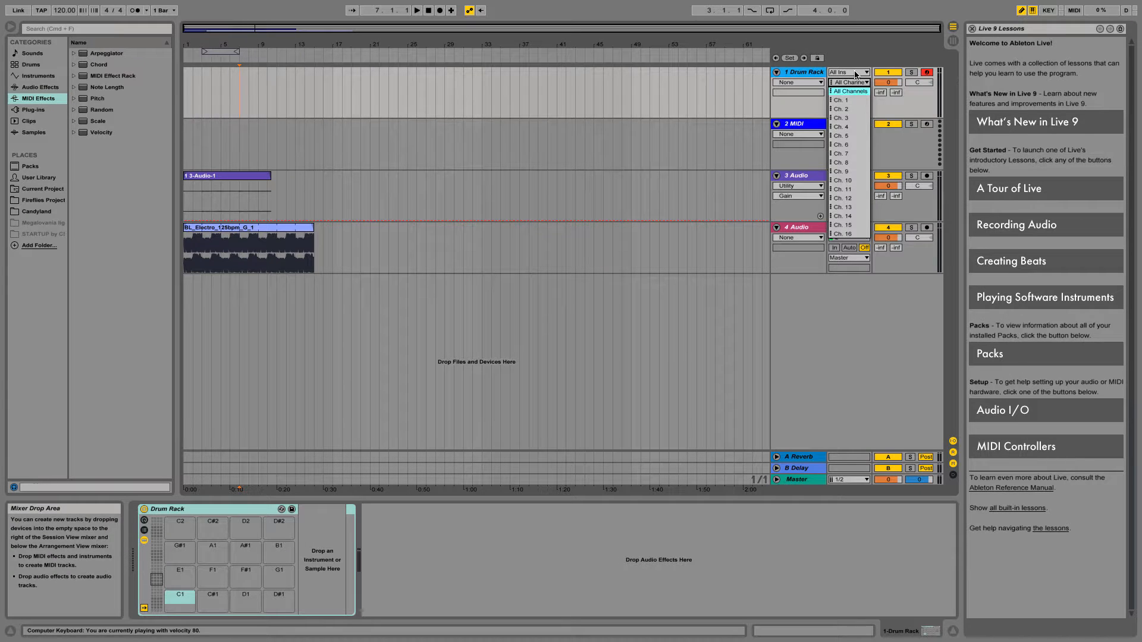
{"action": "left_click", "coordinate": [848, 72]}
{"action": "left_click", "coordinate": [873, 90]}
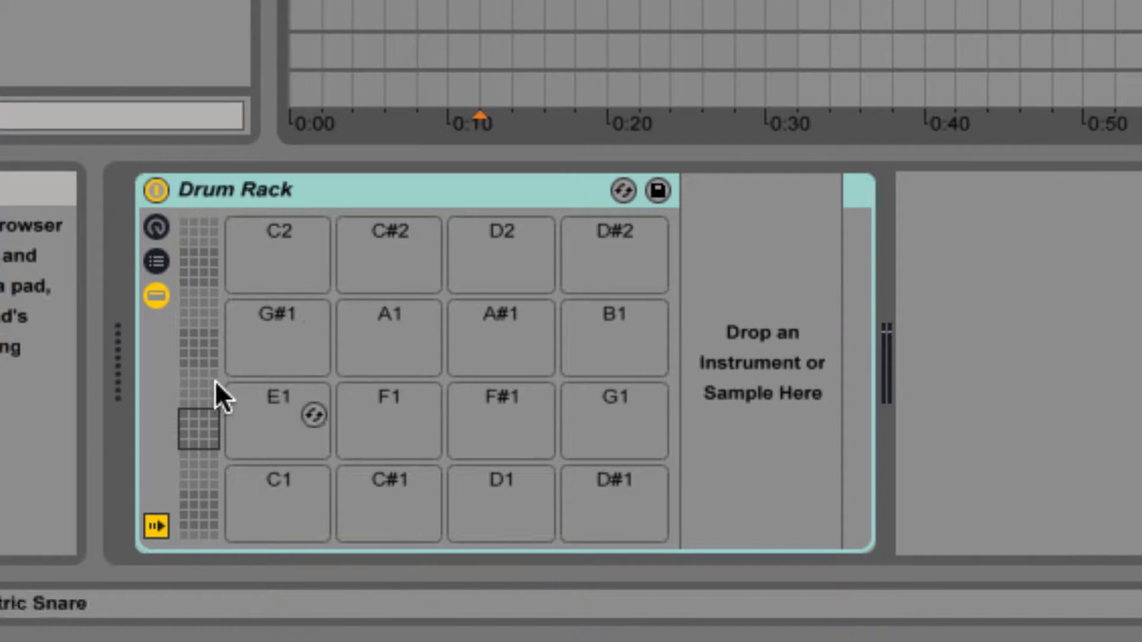
Shift the Drum Rack's visible pads up to the E2 to G3 range and raise the computer keyboard's octave.
{"action": "left_click_drag", "start_coordinate": [201, 411], "coordinate": [186, 376]}
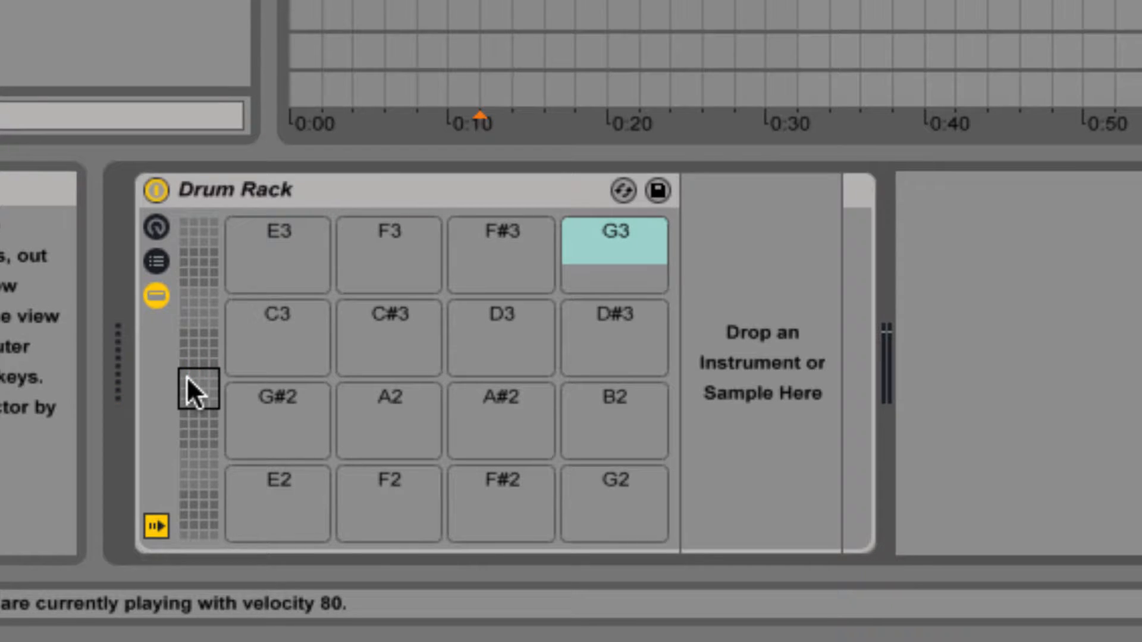
{"action": "key", "text": "x"}
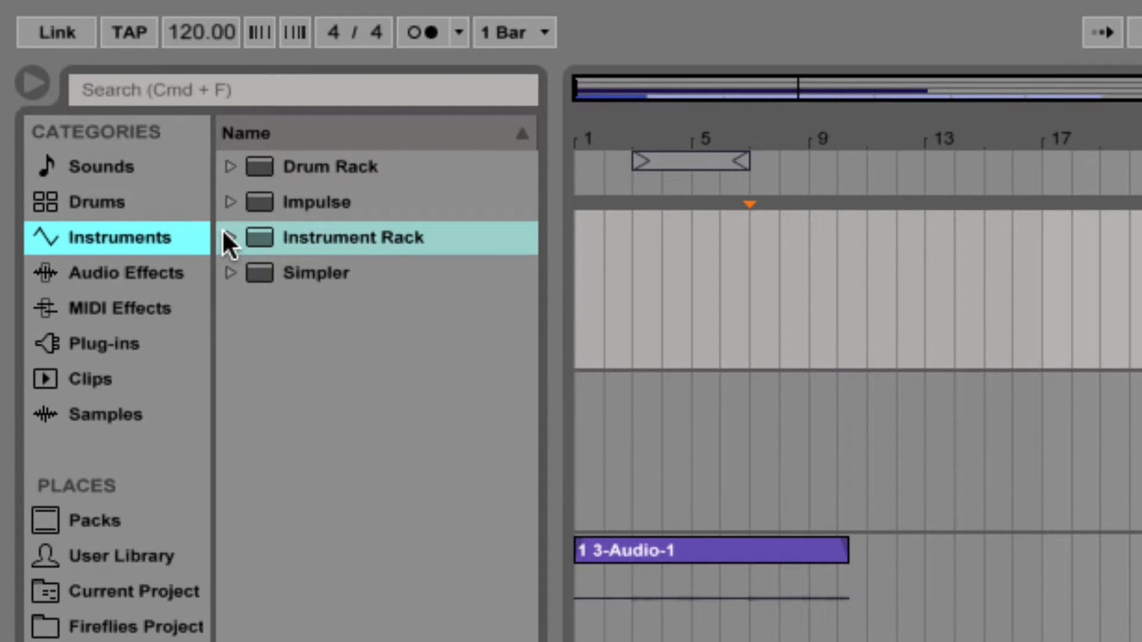
Load the Bright Saw Lead preset from Instrument Rack's Synth Lead group onto the first MIDI track and try it with the computer keyboard.
{"action": "left_click", "coordinate": [227, 235]}
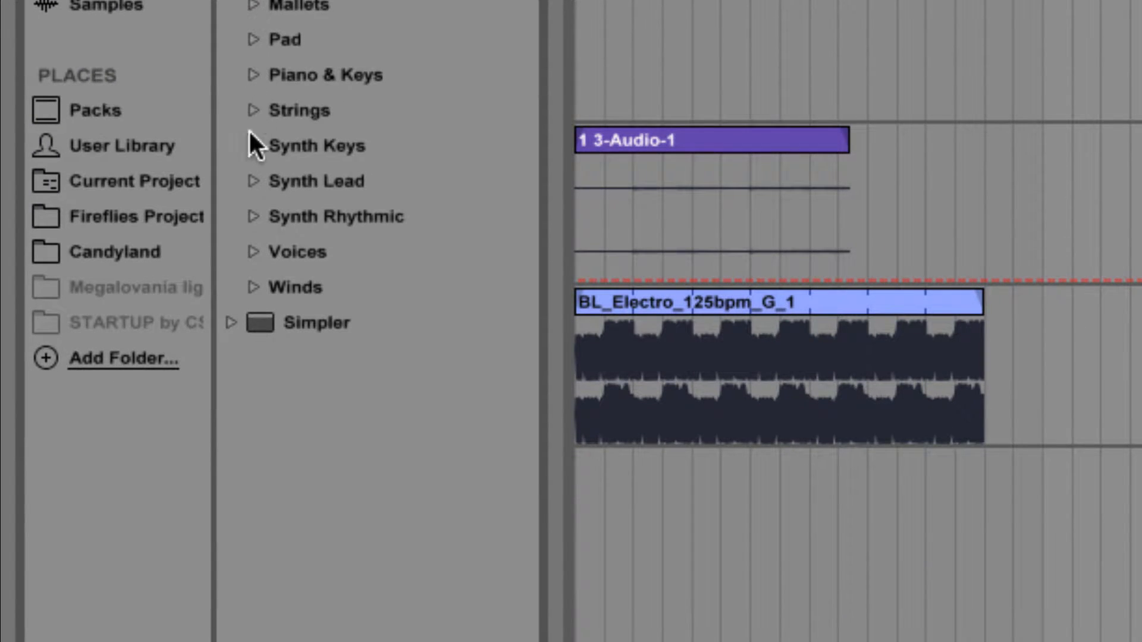
{"action": "left_click", "coordinate": [252, 181]}
{"action": "left_click", "coordinate": [403, 333]}
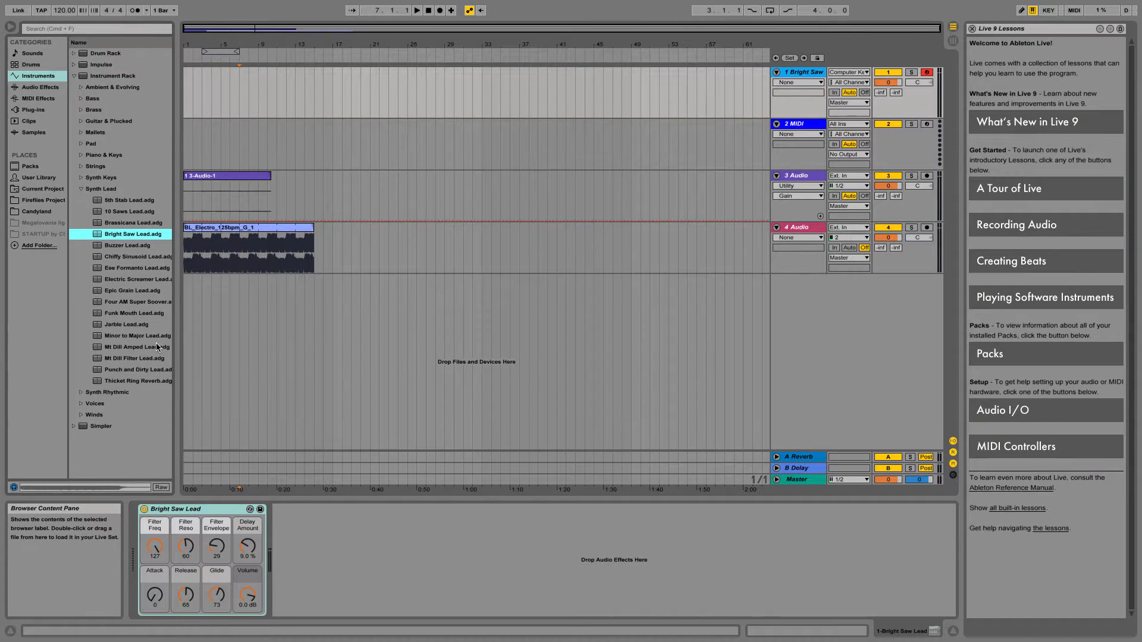
{"action": "key", "text": "a"}
{"action": "key", "text": "c"}
{"action": "key", "text": "z"}
Hot-swap the Bright Saw Lead for the Kit-Core Ichor drum kit from the Drums category, and try one of its pads.
{"action": "key", "text": "q"}
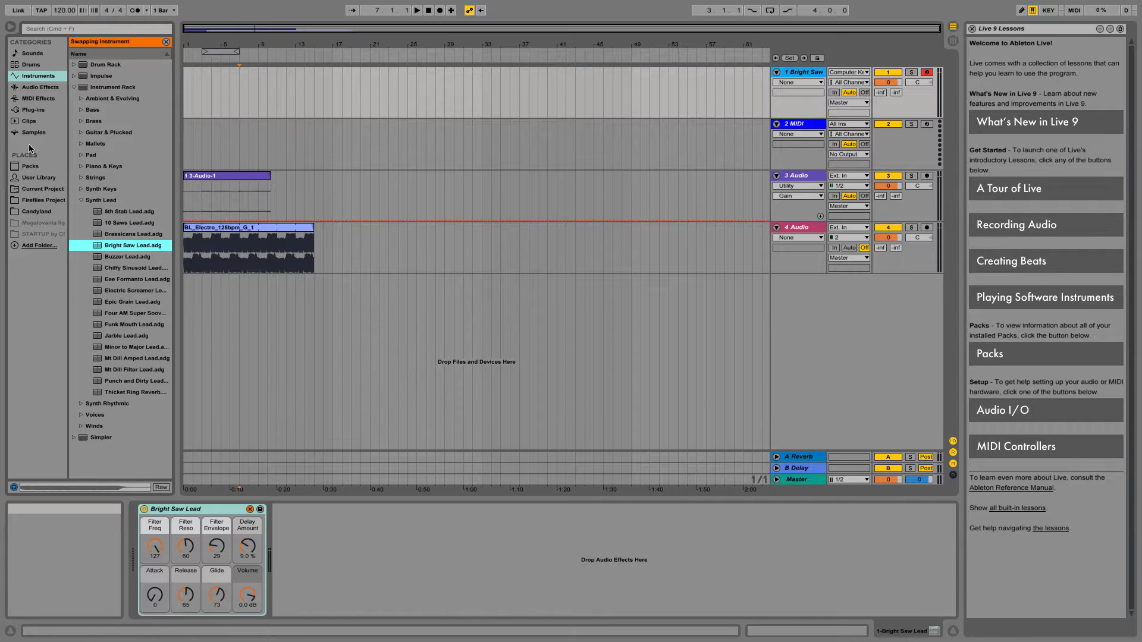
{"action": "left_click", "coordinate": [33, 110]}
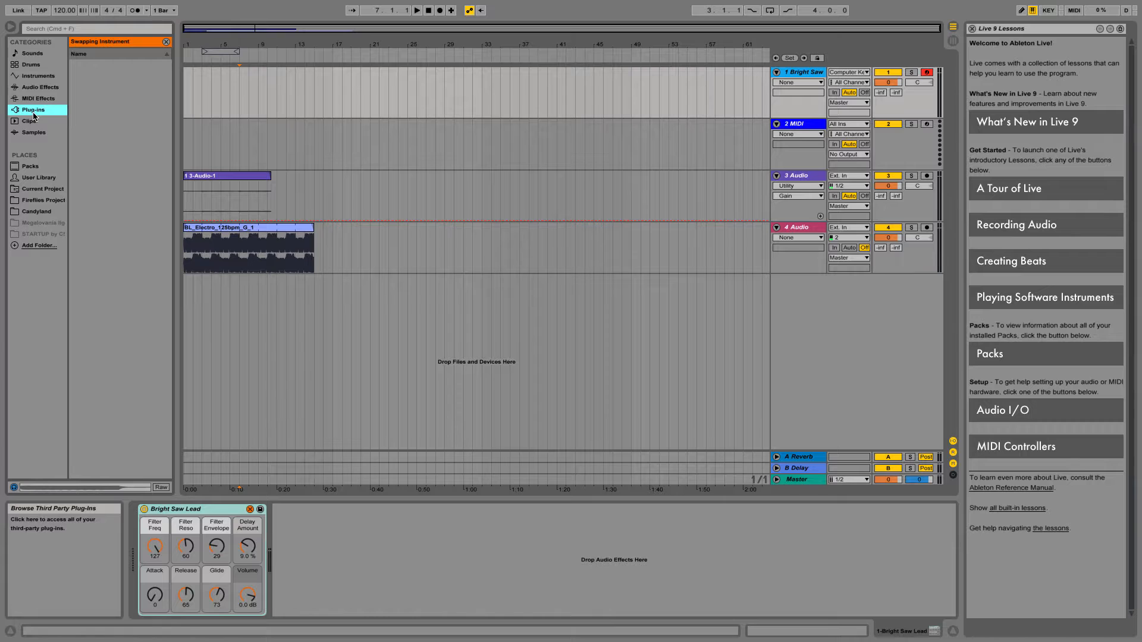
{"action": "left_click", "coordinate": [33, 64]}
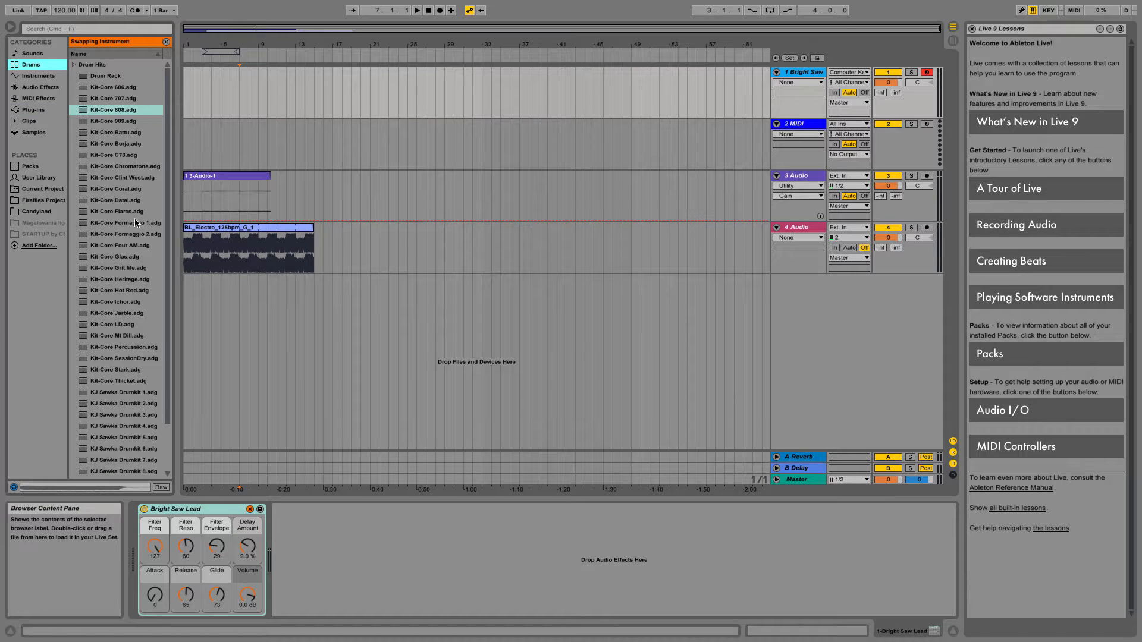
{"action": "left_click", "coordinate": [107, 302]}
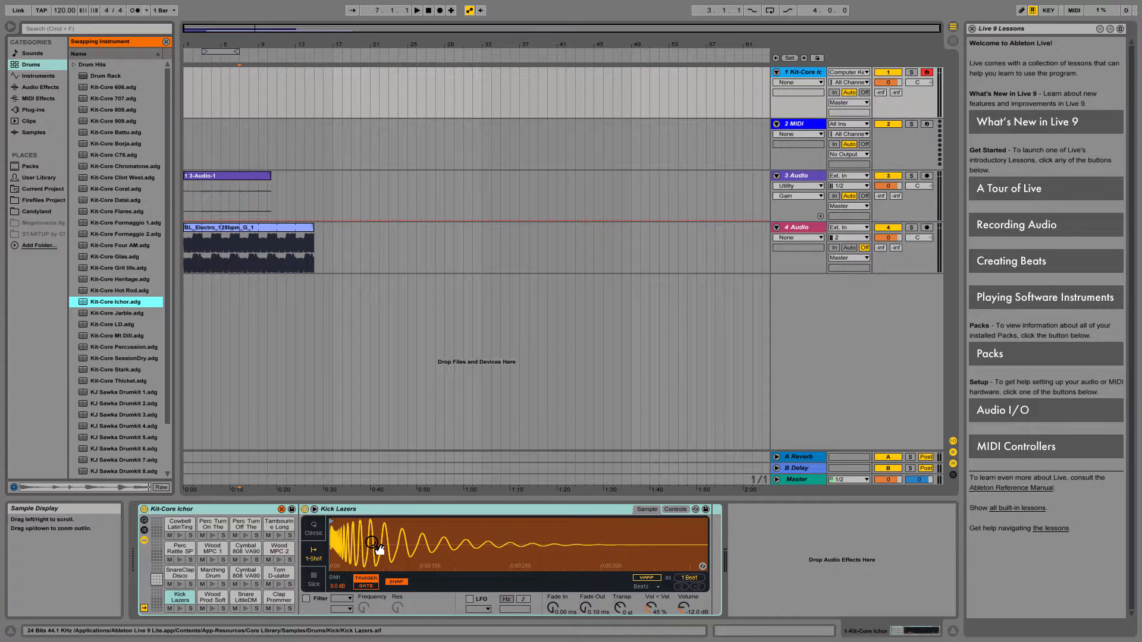
{"action": "left_click", "coordinate": [220, 545]}
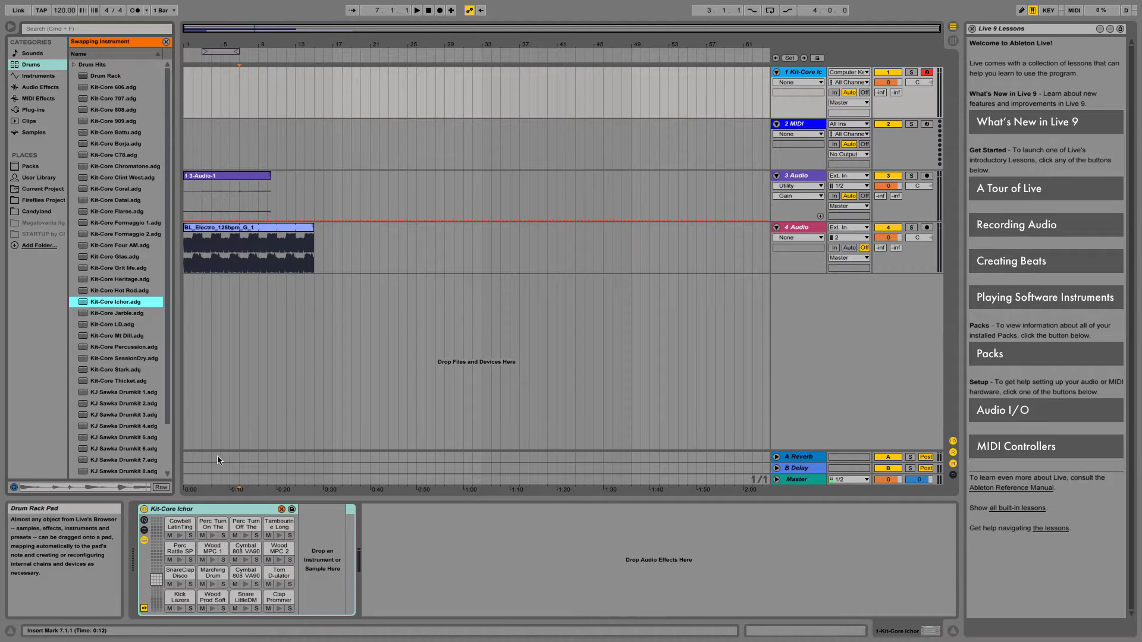
With playback stopped, change the first track's drum kit to Kit-Core 909, and select the 2 MIDI track.
{"action": "left_click", "coordinate": [428, 10]}
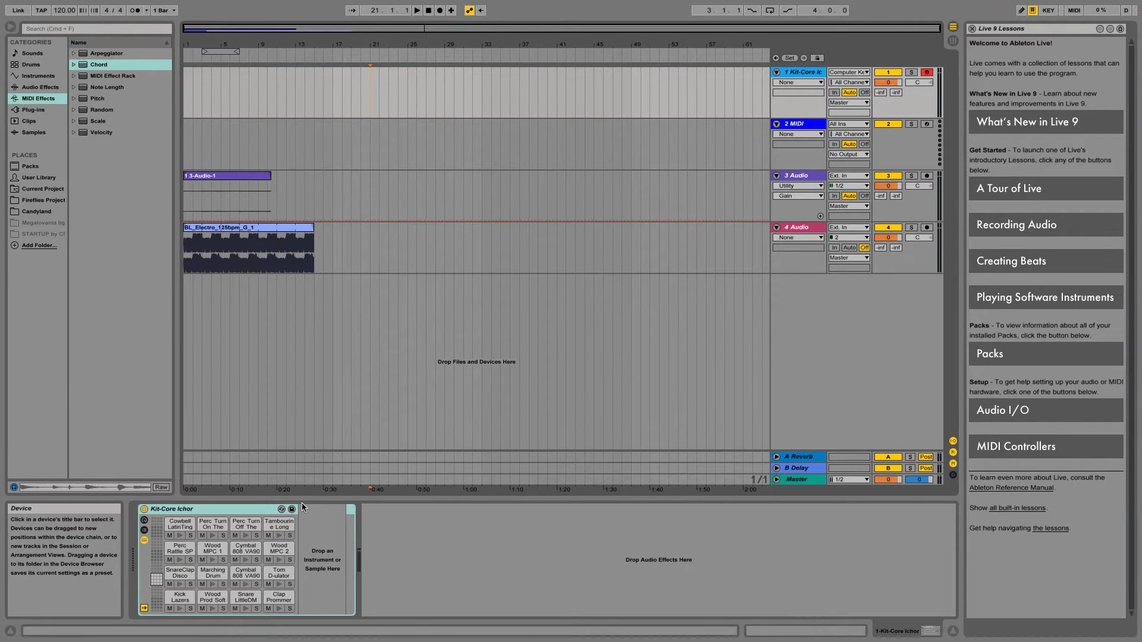
{"action": "key", "text": "c"}
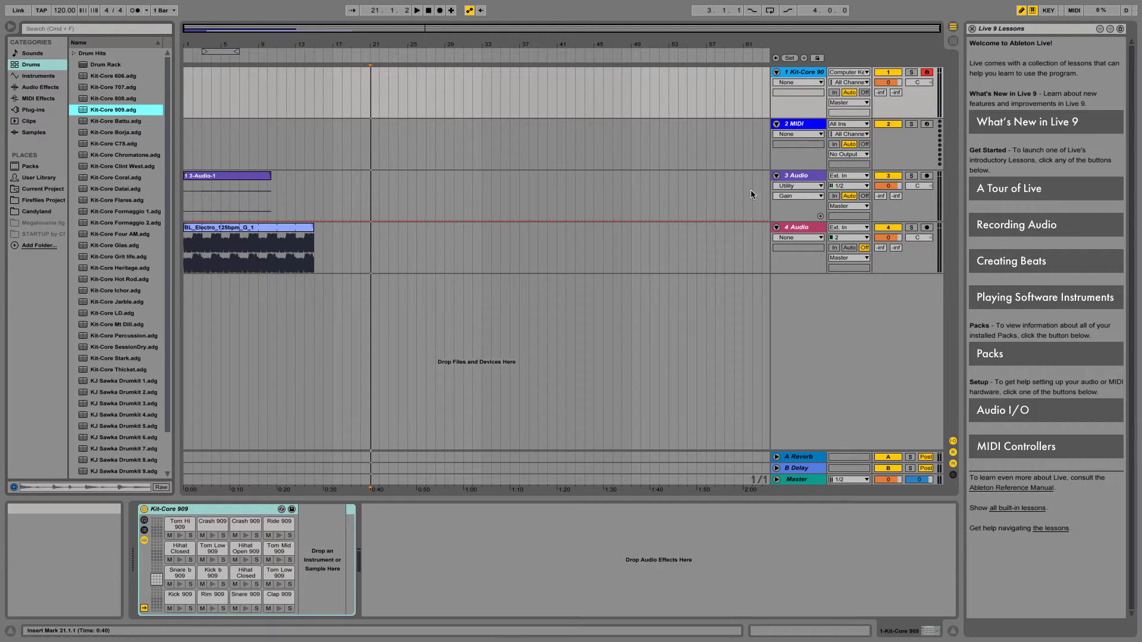
{"action": "left_click", "coordinate": [921, 132]}
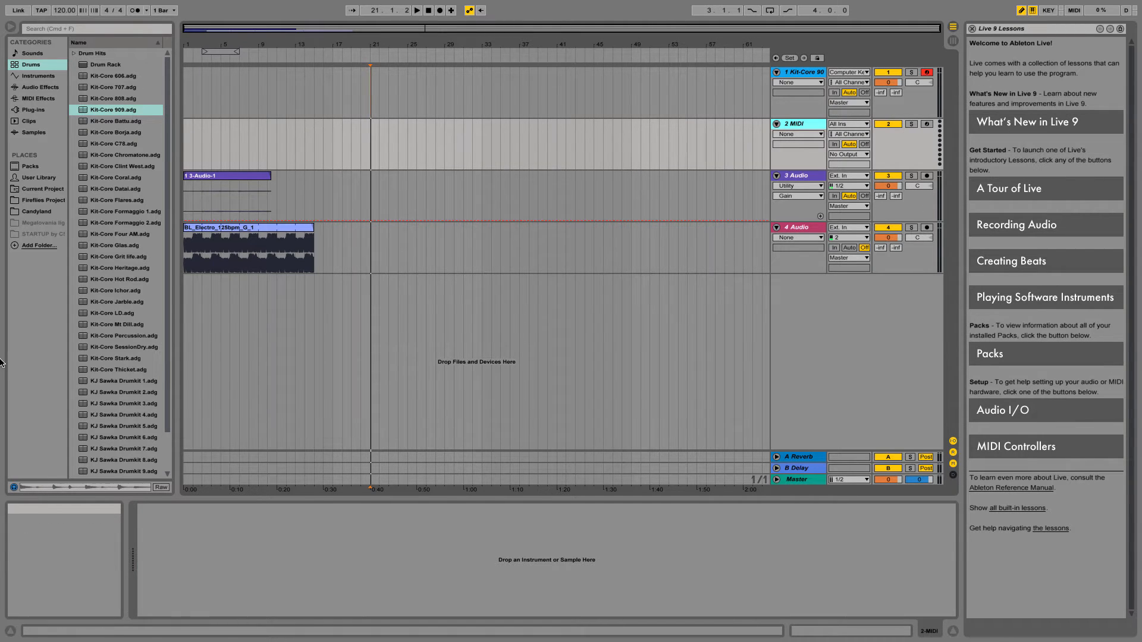